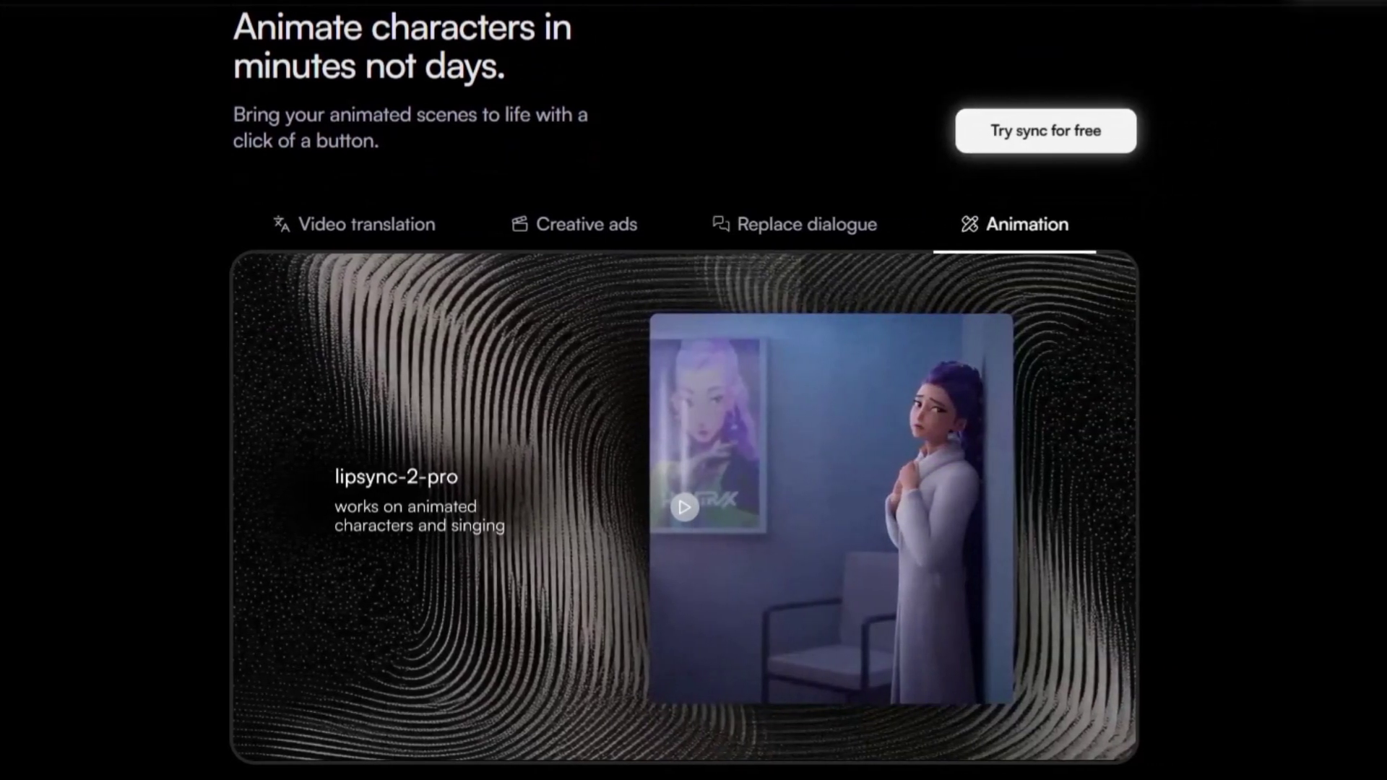
Step: View the Replace dialogue, Creative ads and Video translation examples on the sync. homepage
{"action": "left_click", "coordinate": [782, 230]}
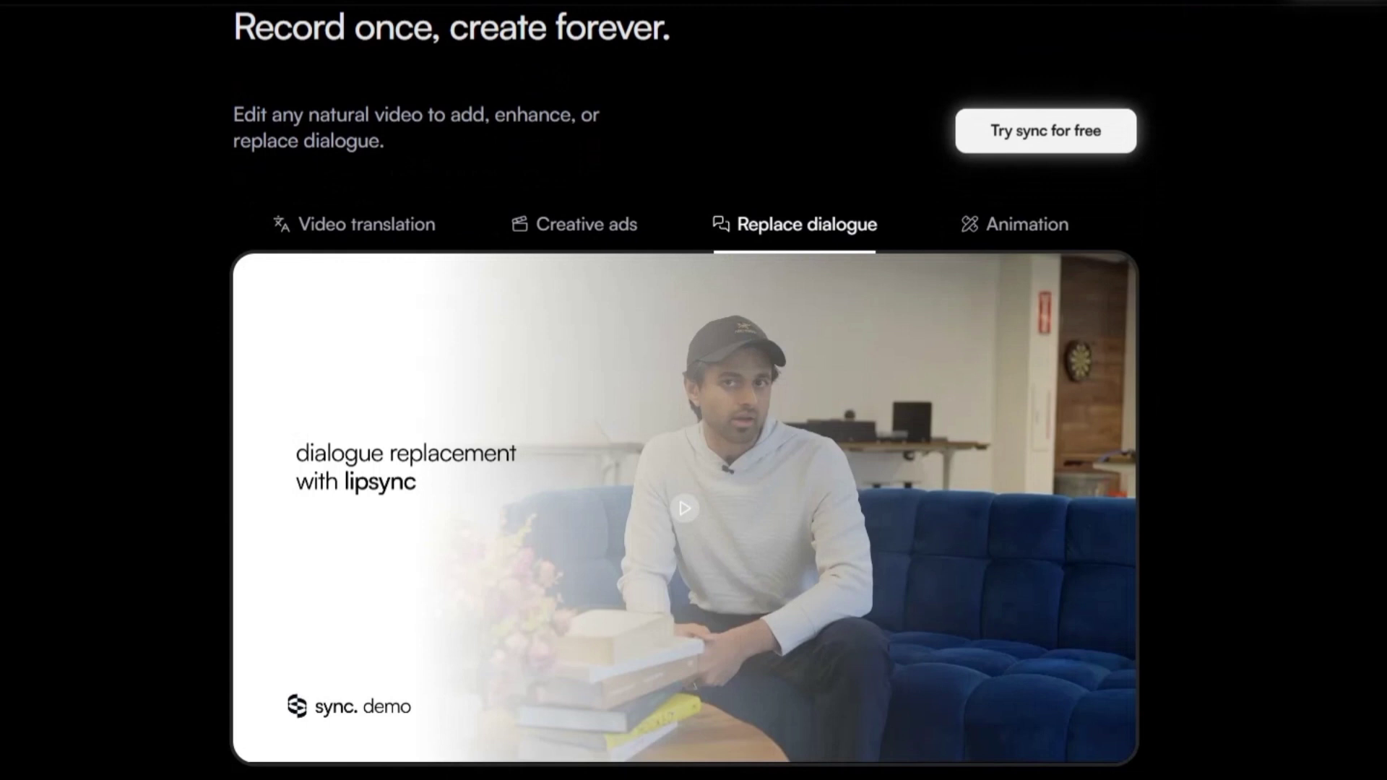
{"action": "left_click", "coordinate": [592, 232]}
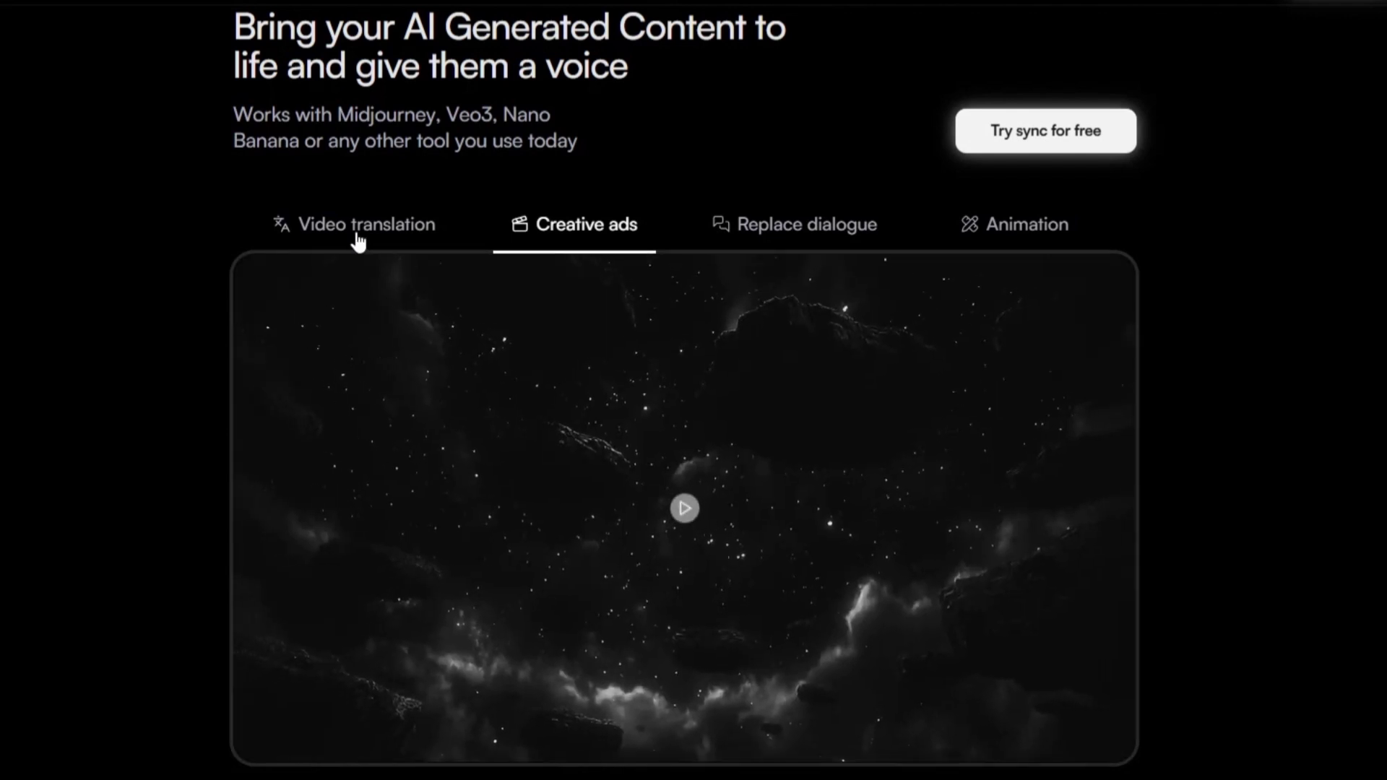
{"action": "left_click", "coordinate": [357, 233]}
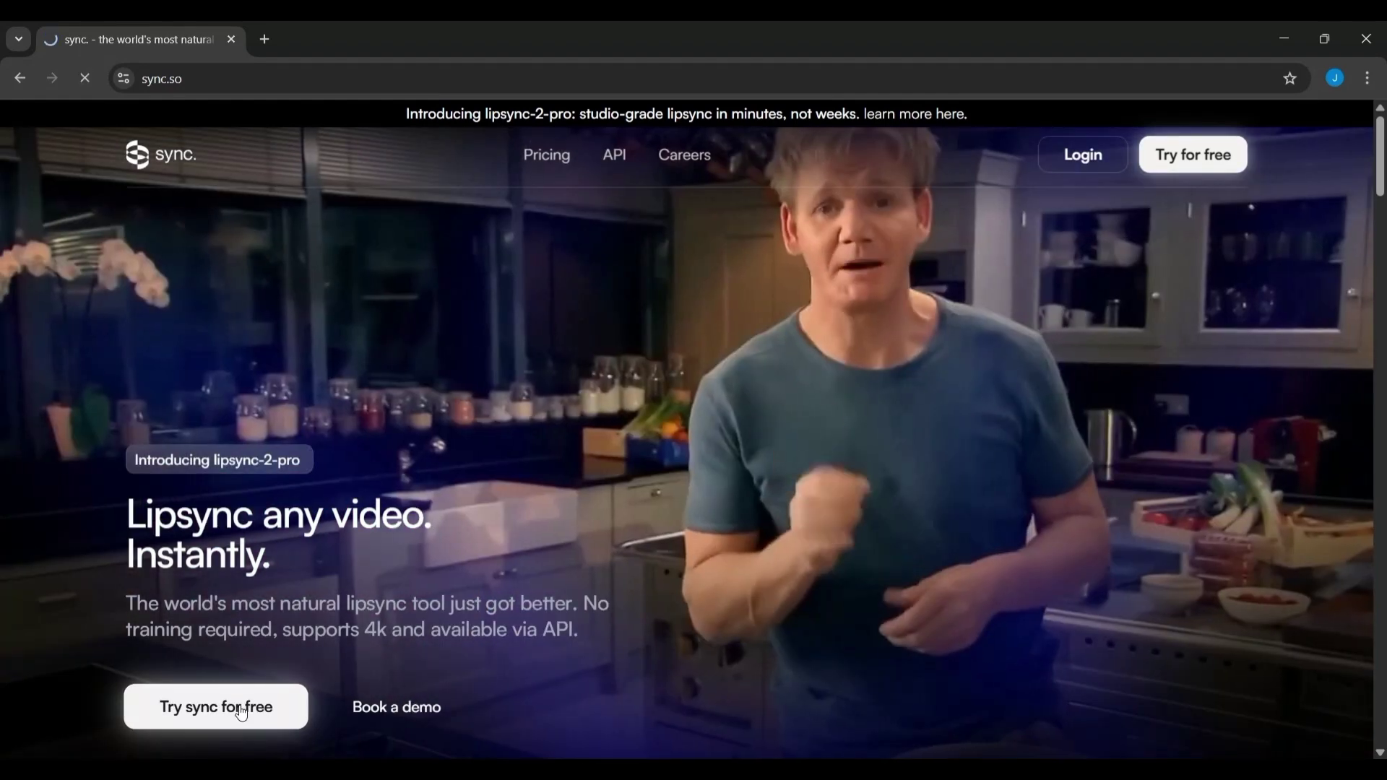
Step: Sign up for sync. with a Google account and approve the sign-in
{"action": "left_click", "coordinate": [243, 711]}
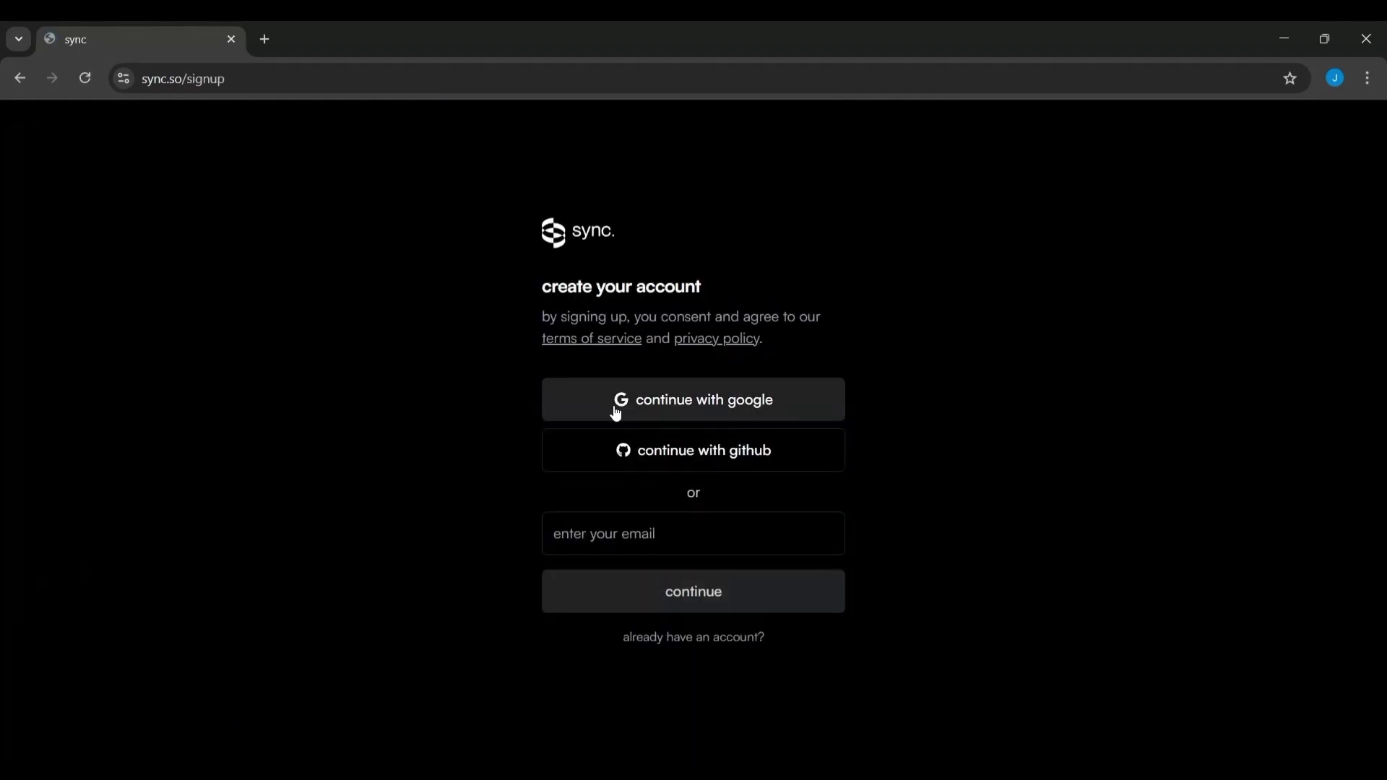
{"action": "left_click", "coordinate": [667, 412]}
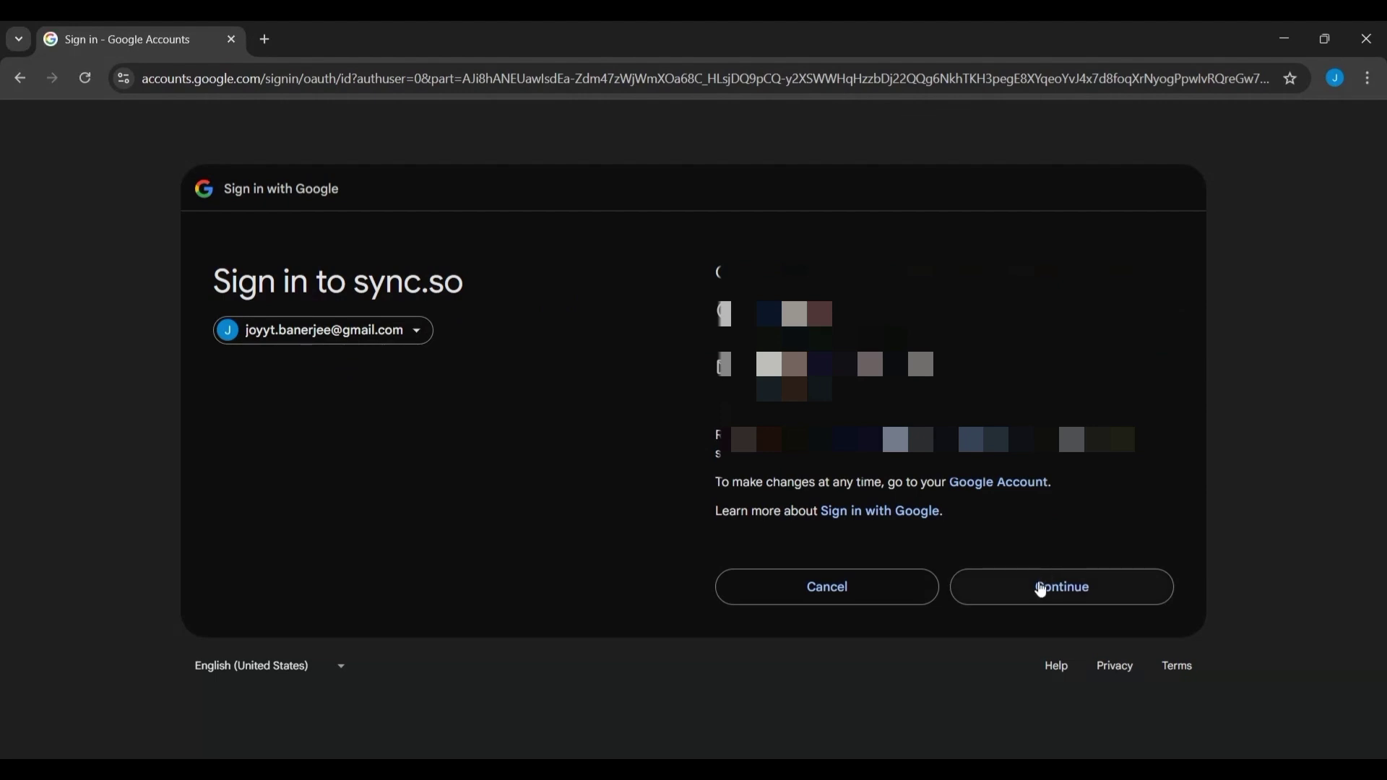
{"action": "left_click", "coordinate": [1041, 590]}
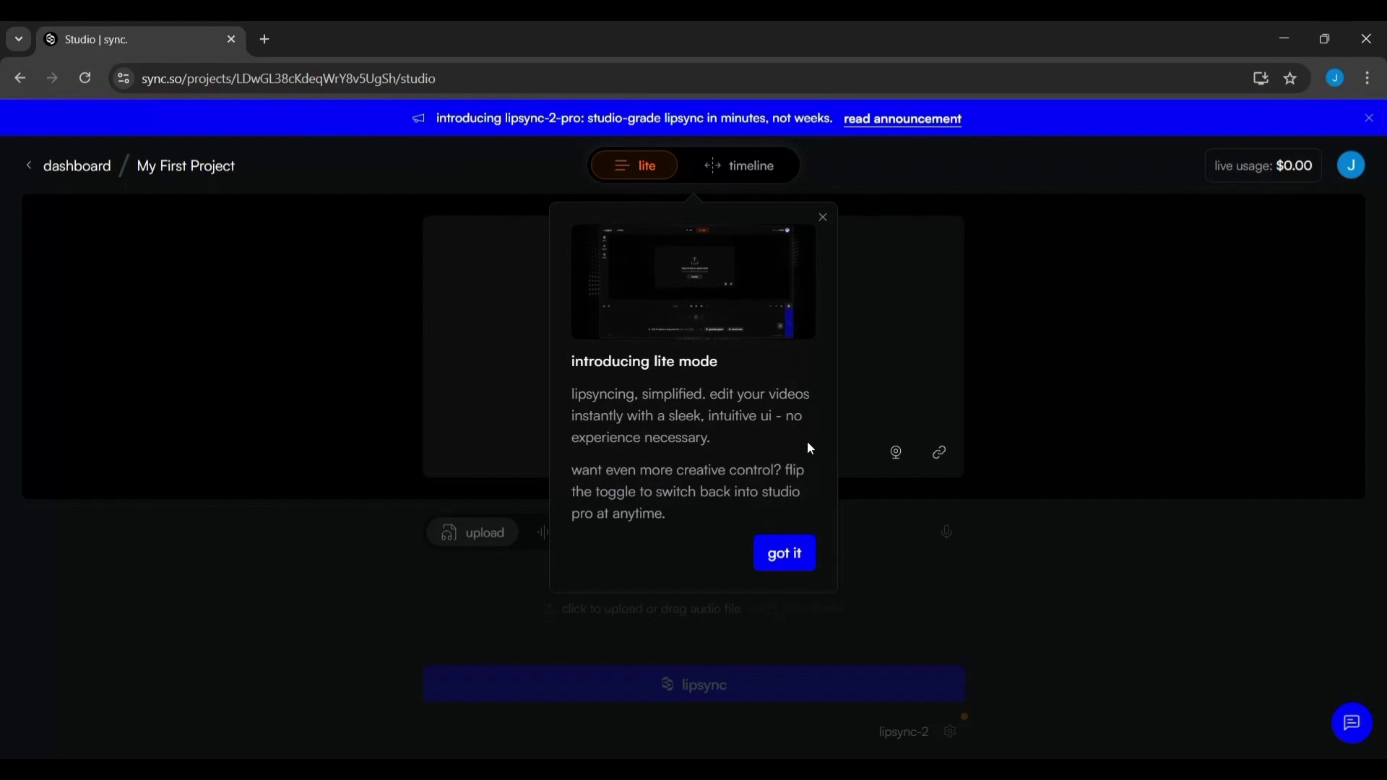
Step: Dismiss the lite mode intro, try timeline then lite mode, and return to the dashboard
{"action": "left_click", "coordinate": [785, 555]}
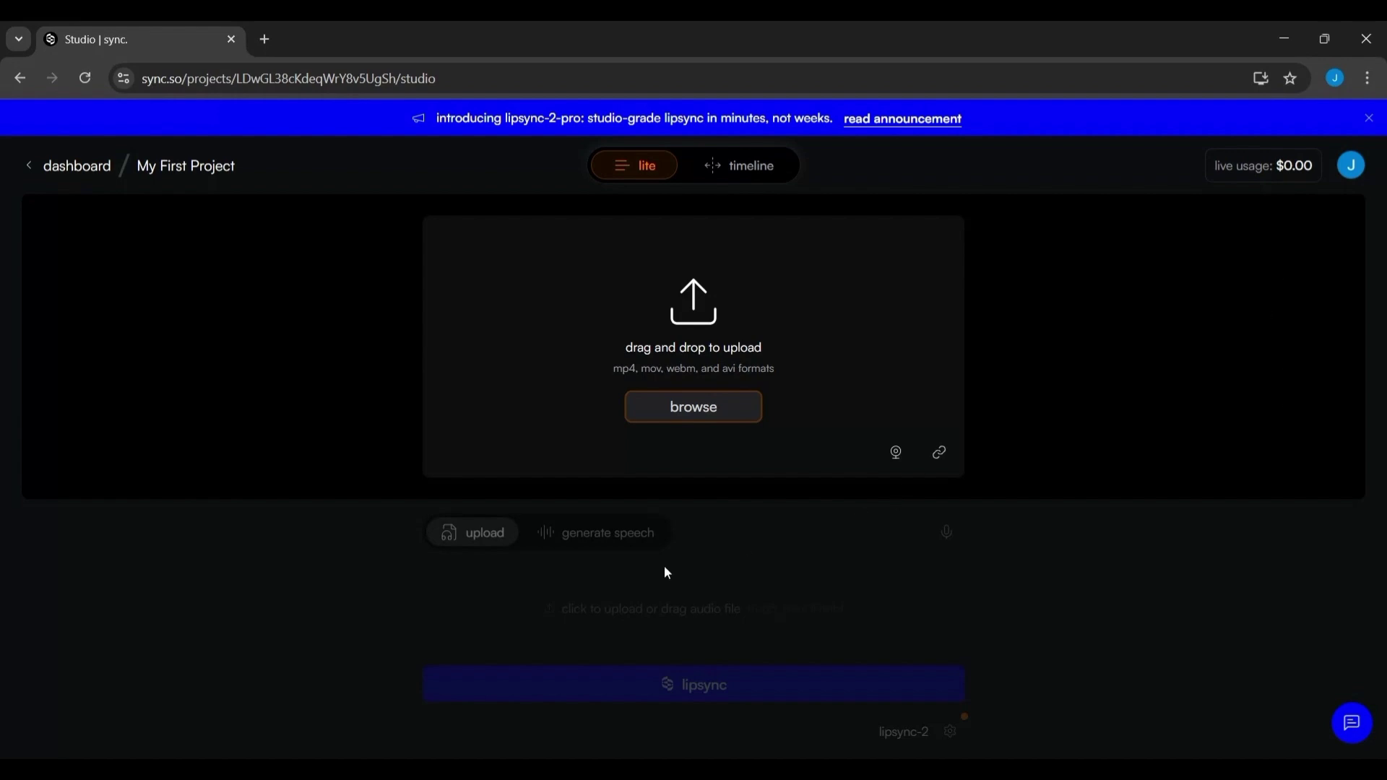
{"action": "left_click", "coordinate": [761, 174]}
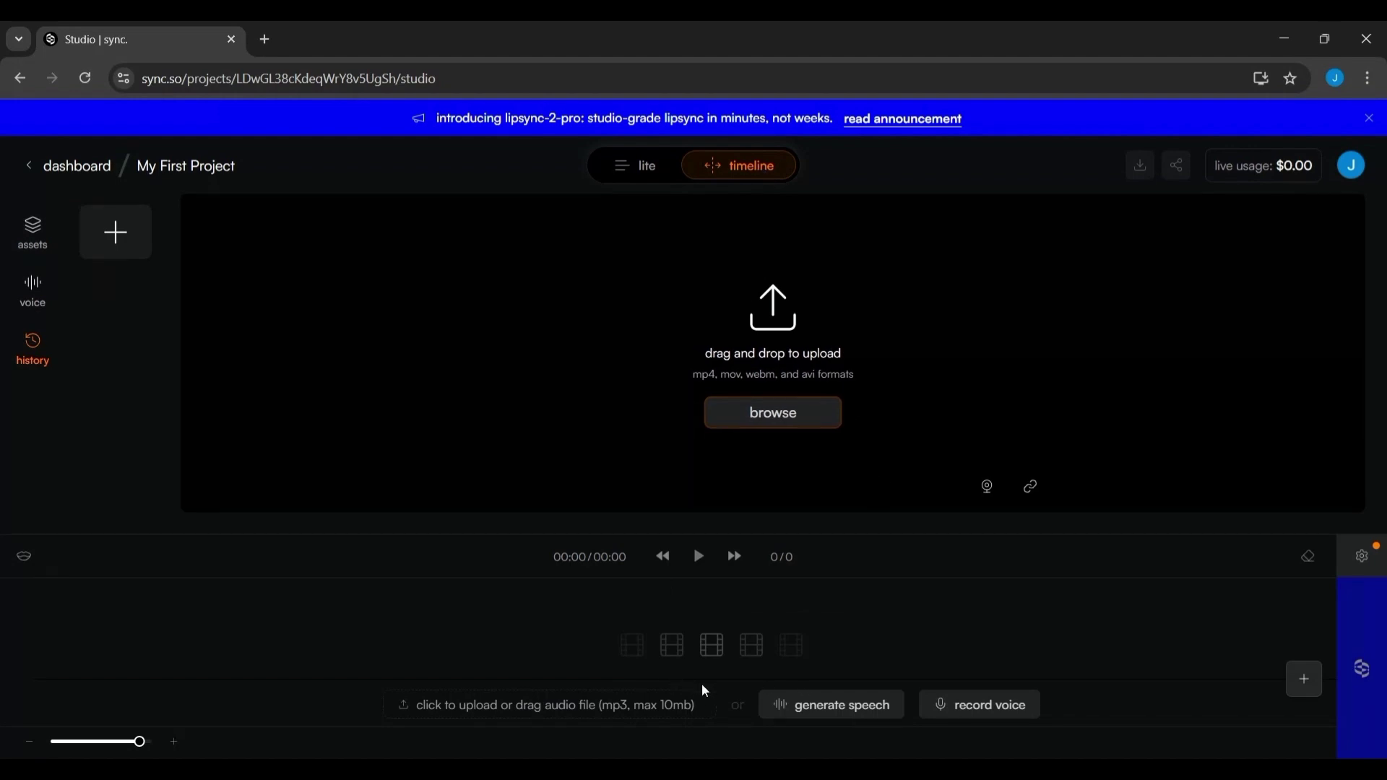
{"action": "left_click", "coordinate": [639, 175]}
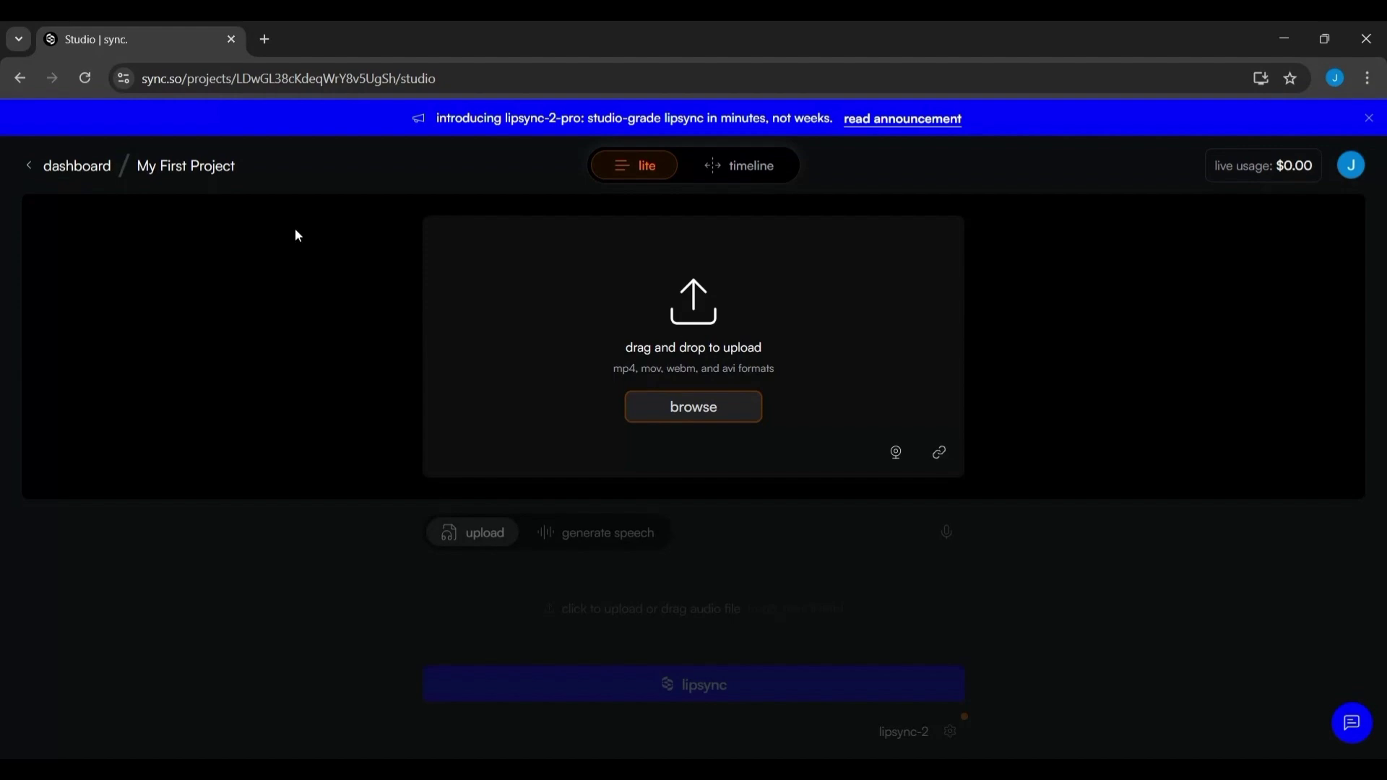
{"action": "left_click", "coordinate": [29, 167]}
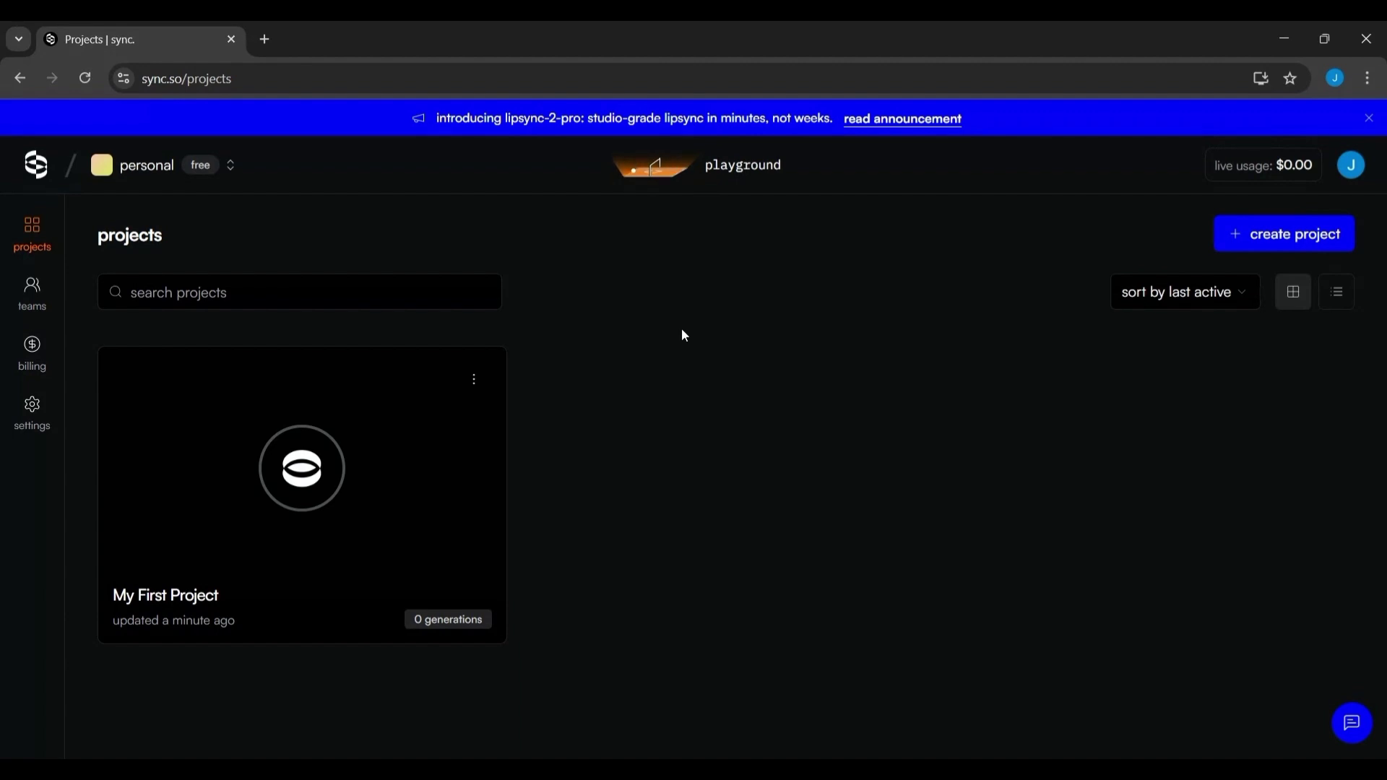
Step: Delete My First Project from its card's options menu and confirm
{"action": "key", "text": "super+shift+s"}
{"action": "left_click", "coordinate": [475, 378]}
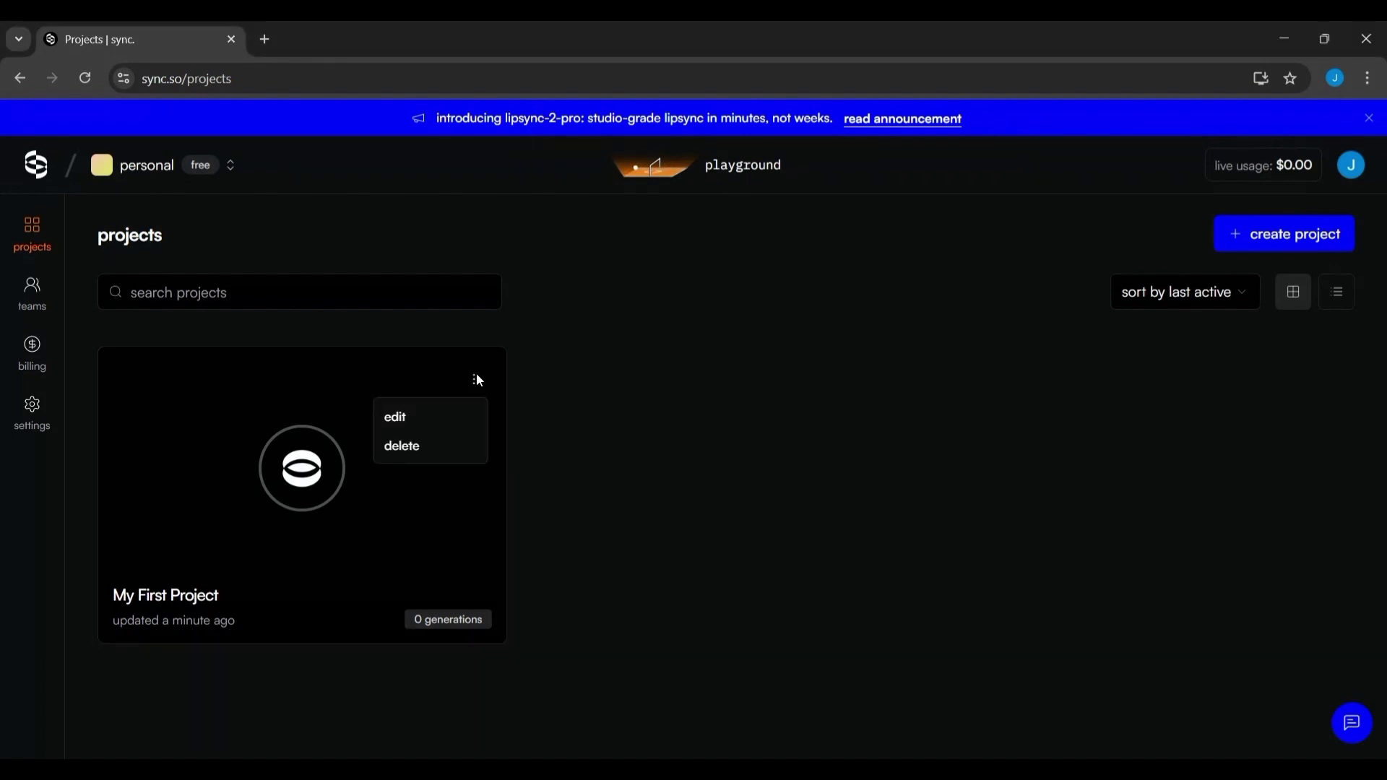
{"action": "left_click", "coordinate": [436, 454]}
{"action": "left_click", "coordinate": [867, 493]}
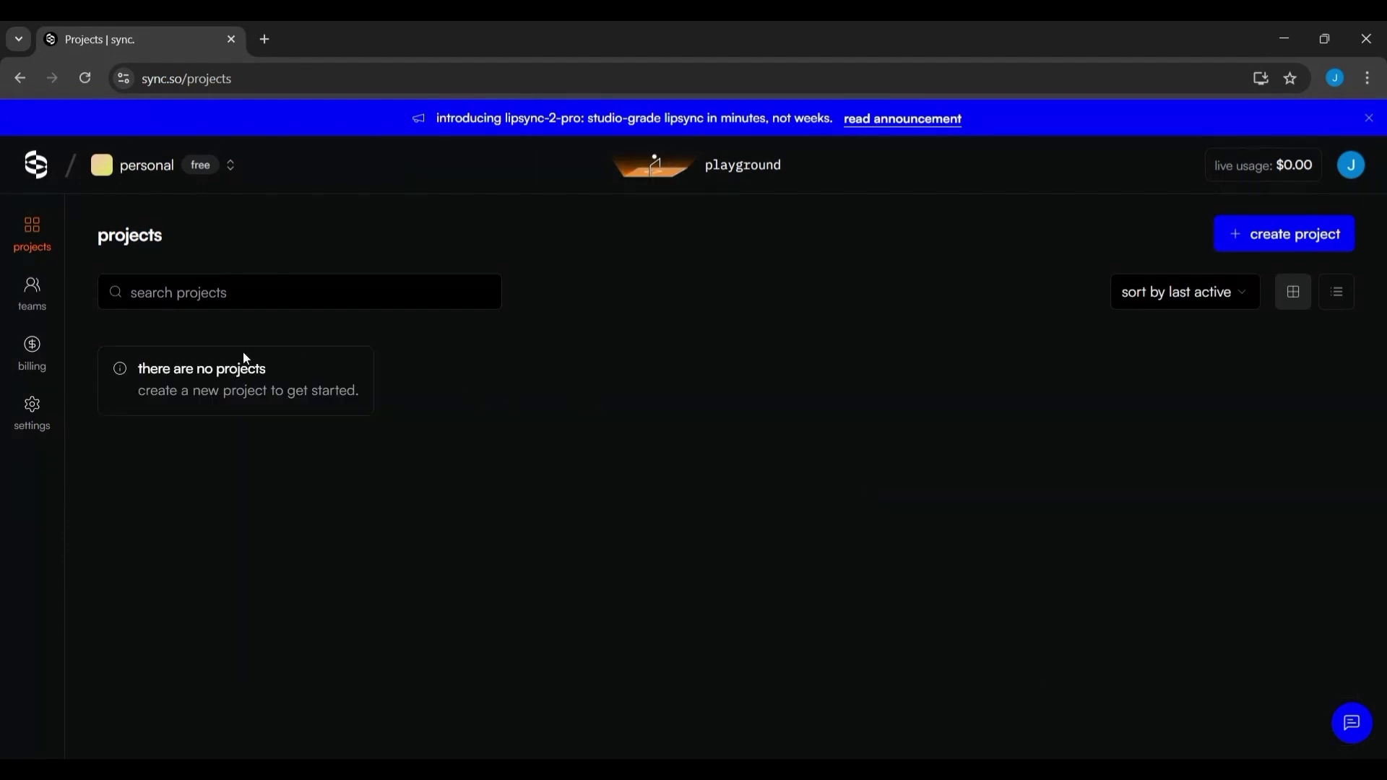
Step: Review the team and billing pages, then return to the projects list
{"action": "left_click", "coordinate": [45, 309]}
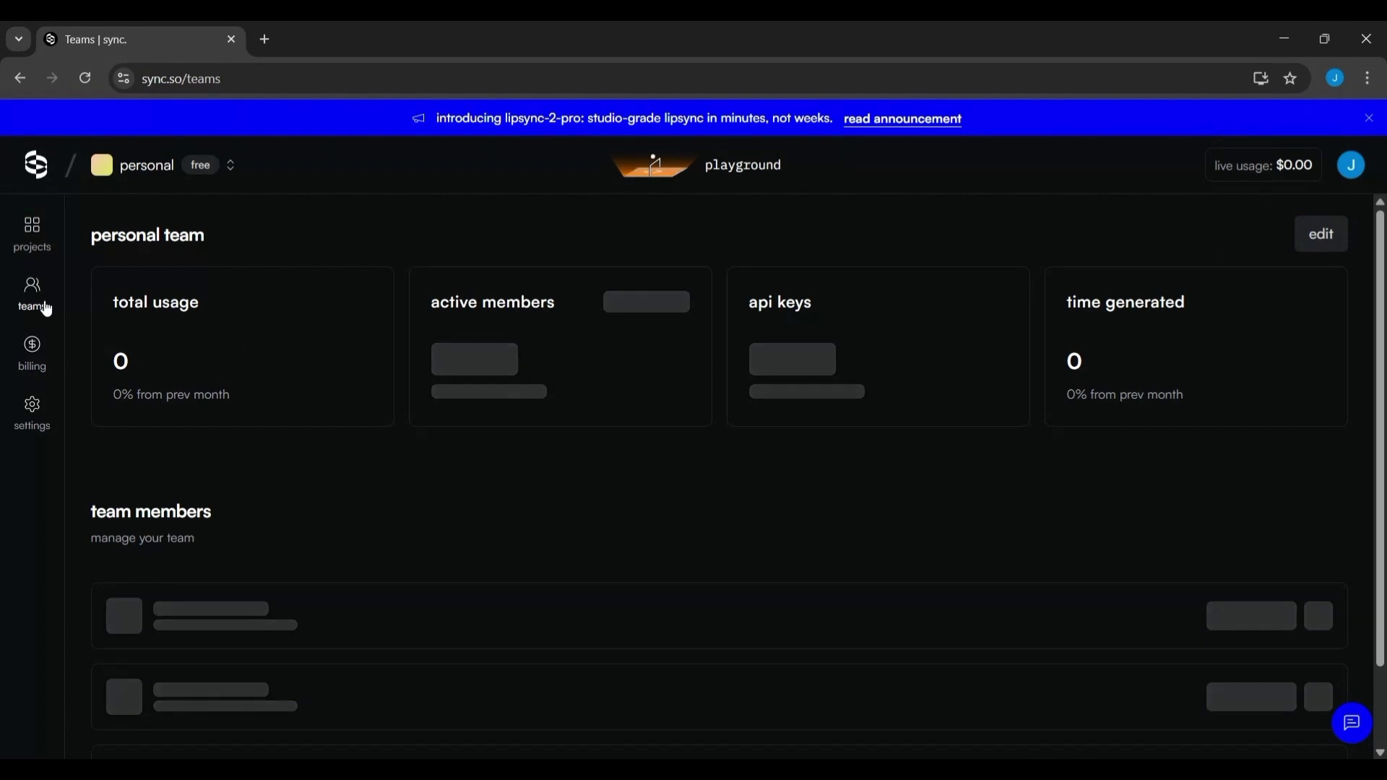
{"action": "left_click", "coordinate": [40, 363]}
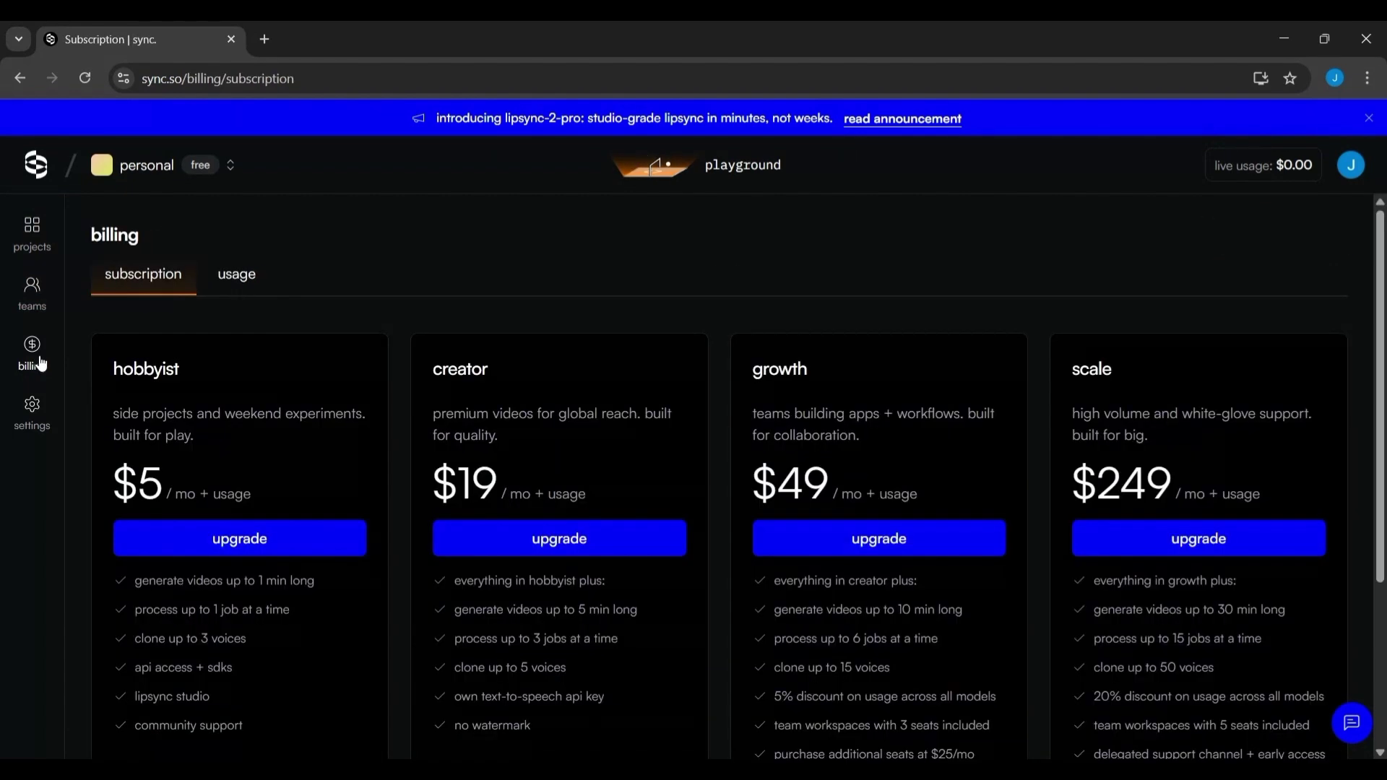
{"action": "left_click", "coordinate": [42, 244]}
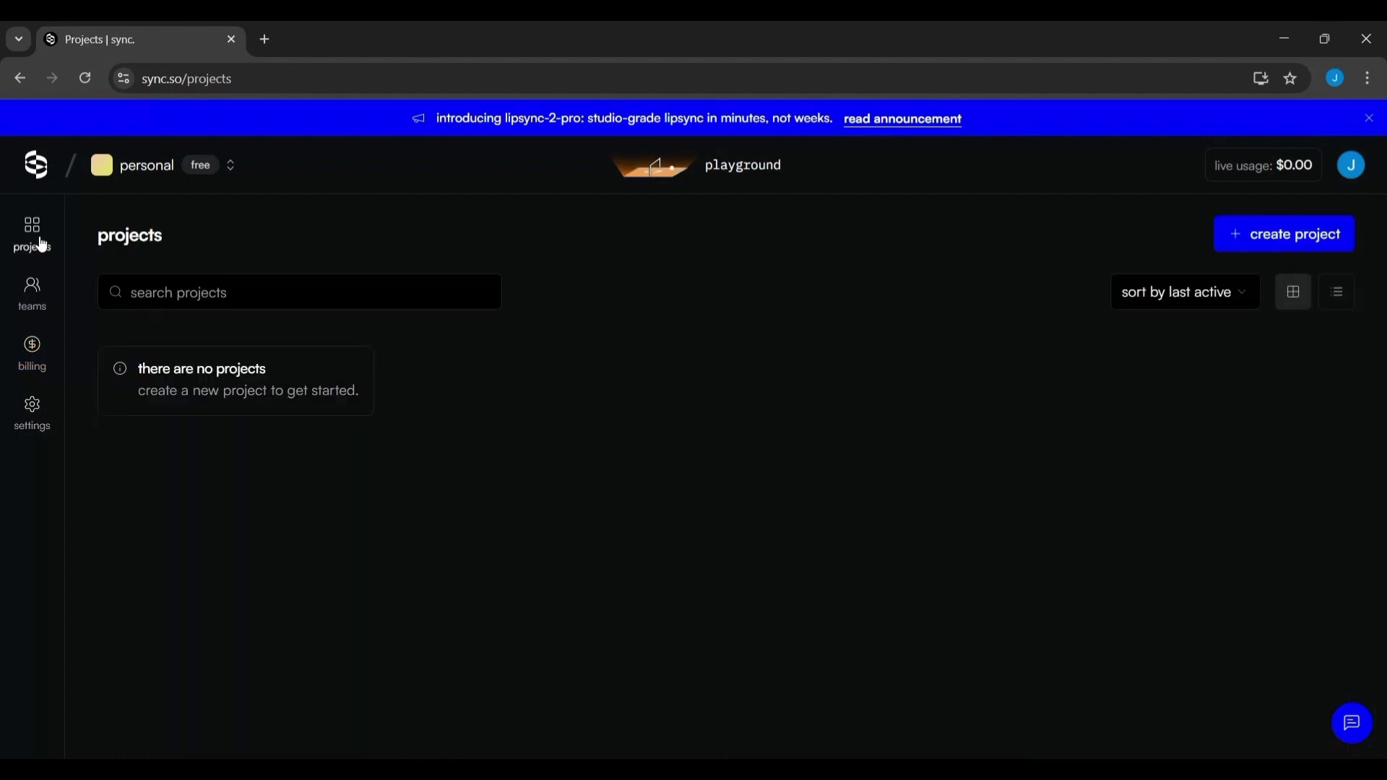
Step: Create a new project named 'idea' and switch its studio to the timeline editor
{"action": "left_click", "coordinate": [1274, 236]}
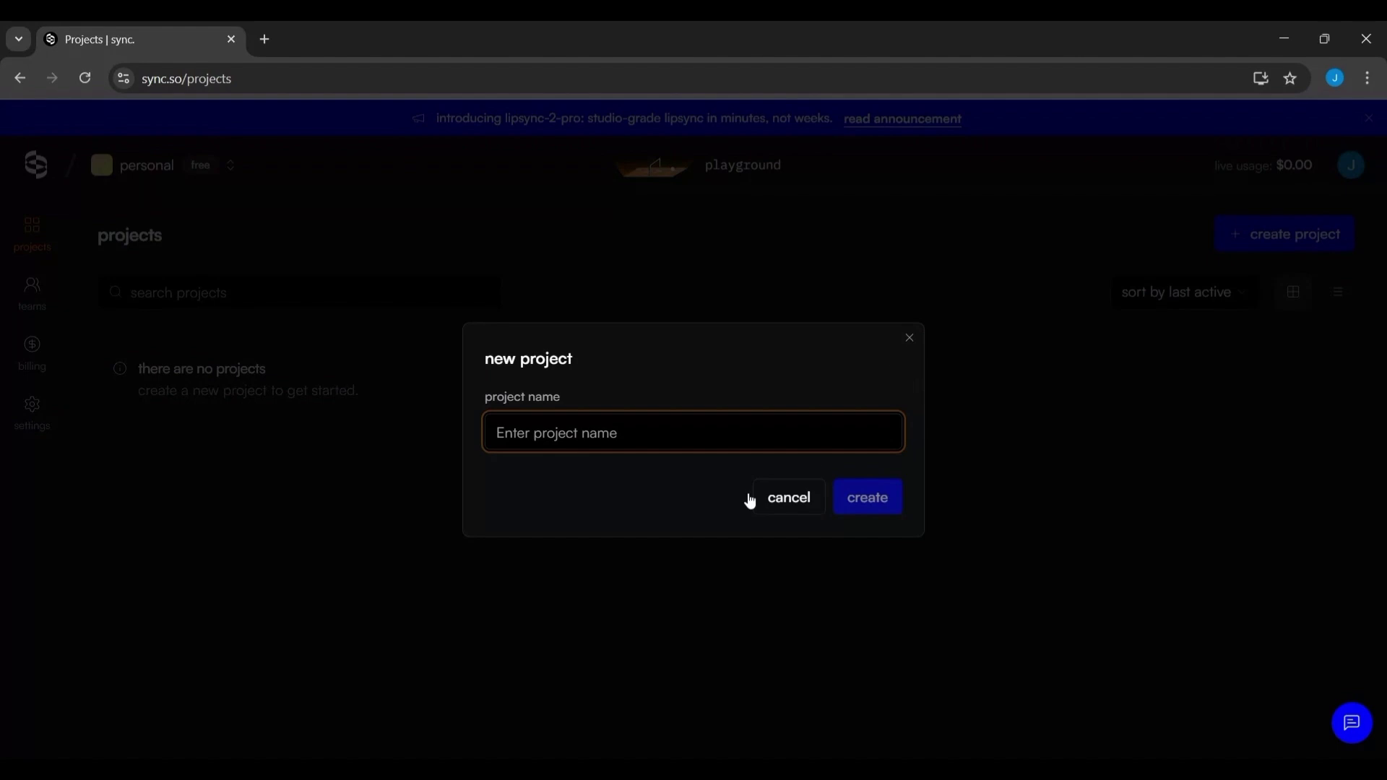
{"action": "type", "text": "idea"}
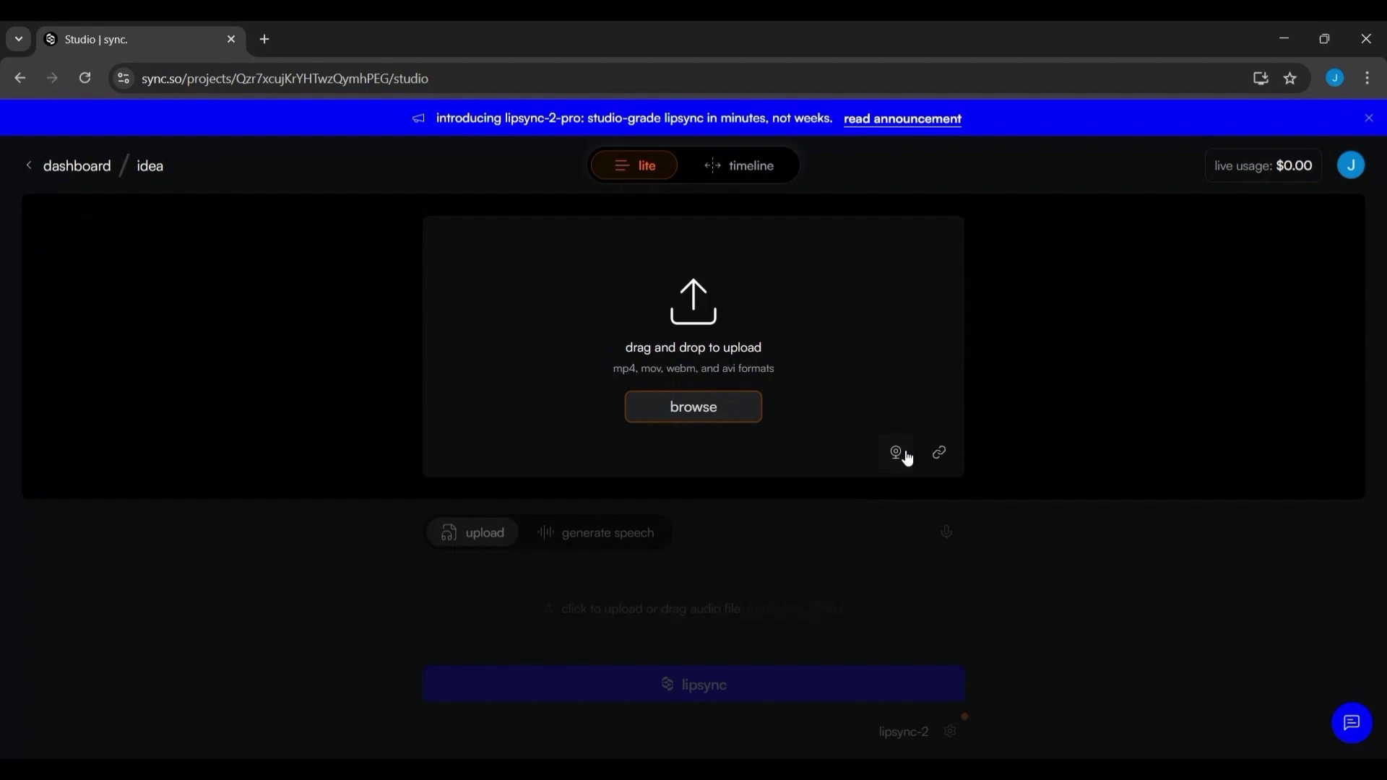
{"action": "left_click", "coordinate": [937, 453]}
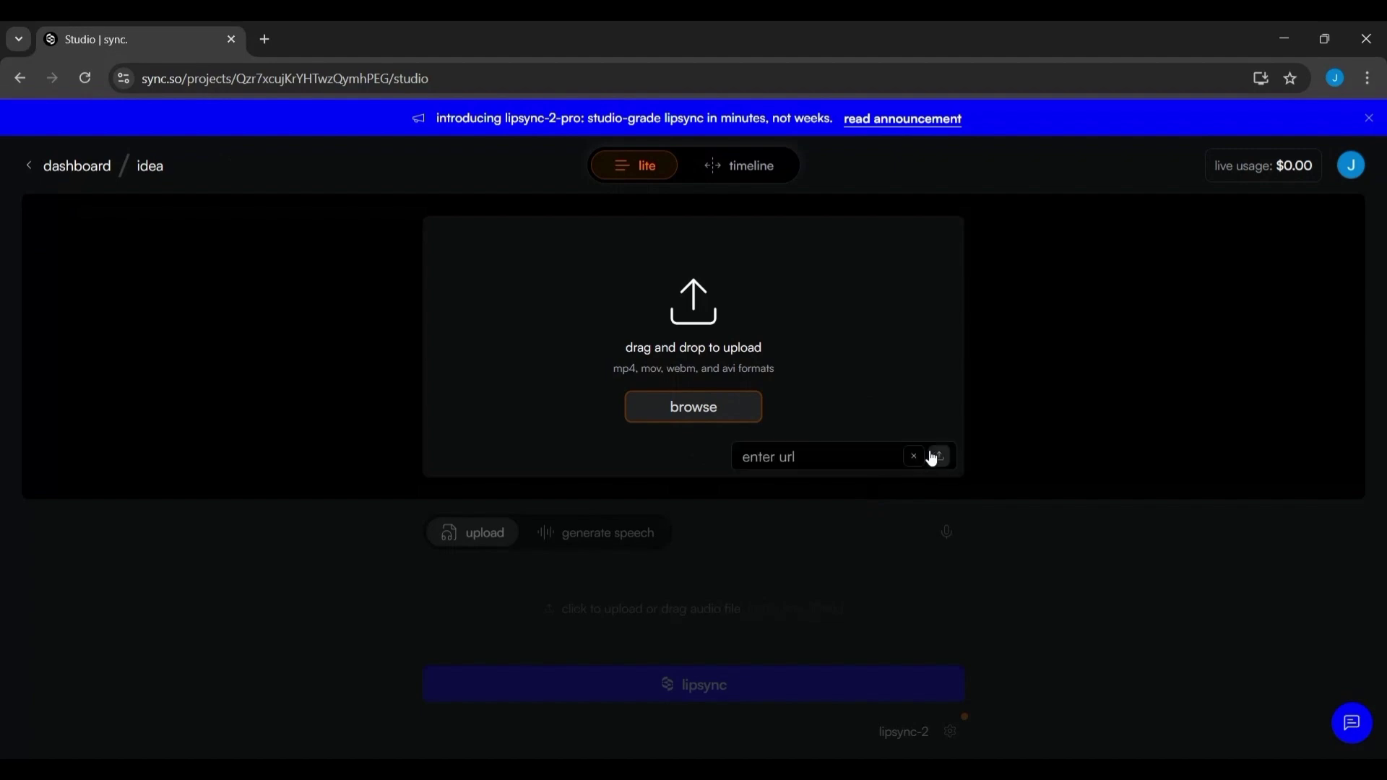
{"action": "left_click", "coordinate": [845, 452]}
{"action": "left_click", "coordinate": [1010, 488]}
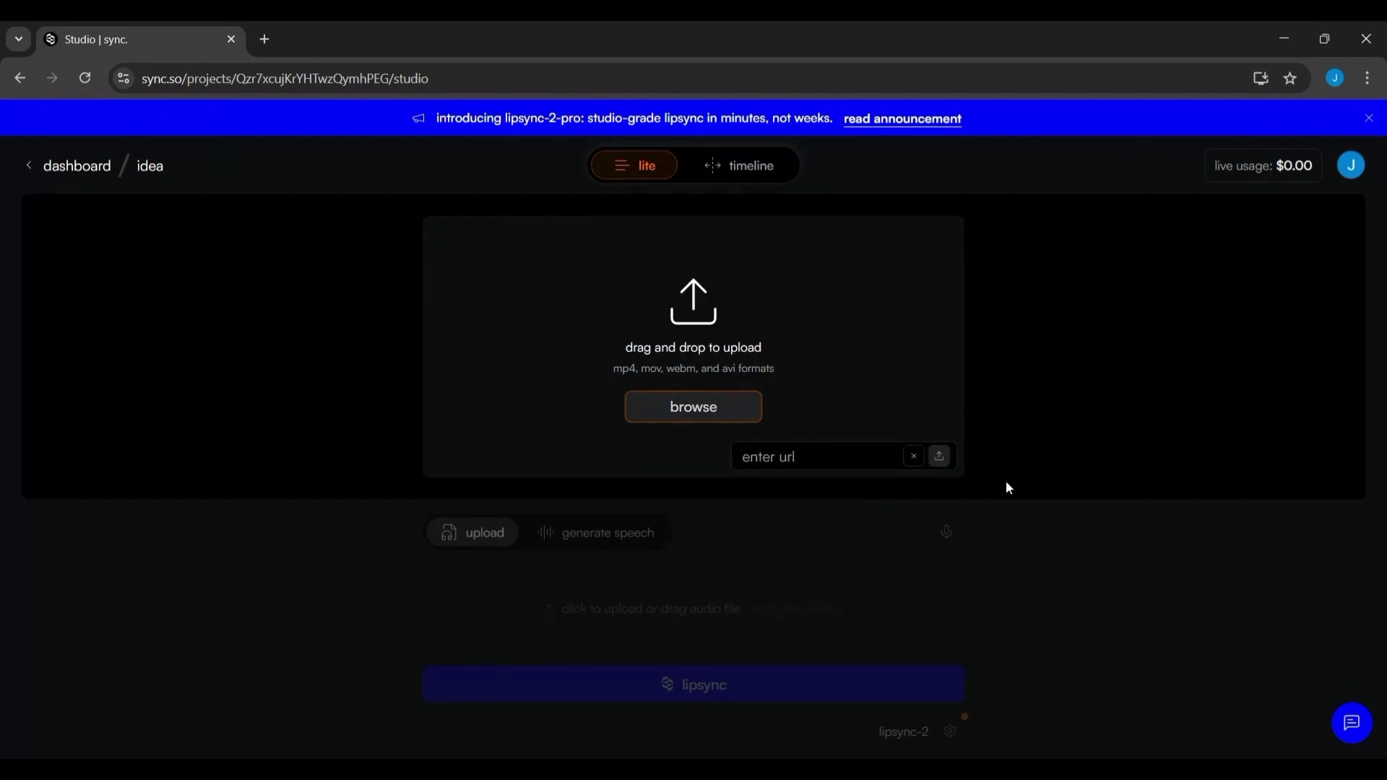
{"action": "left_click", "coordinate": [748, 175]}
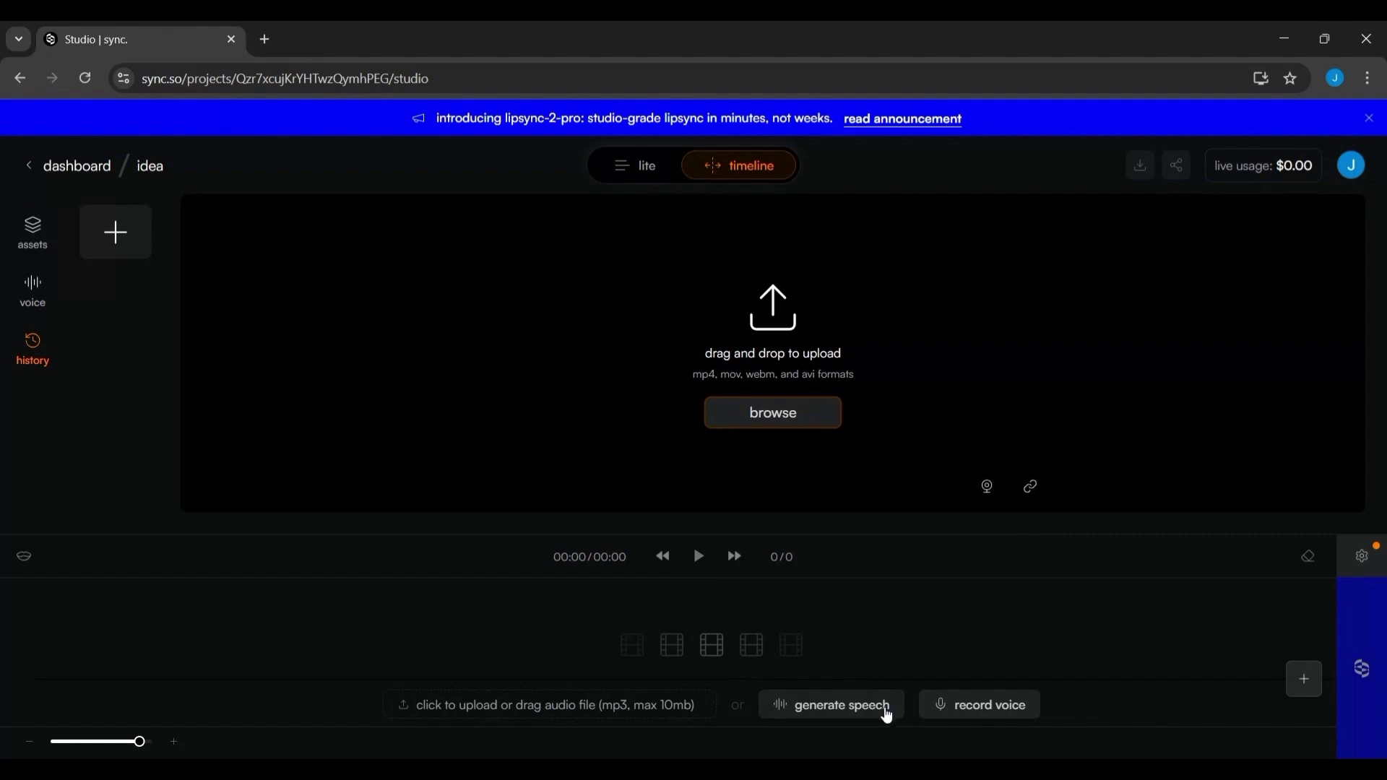
Step: Open the Clone voice form from the voice tools, dismiss its tips and close it
{"action": "left_click", "coordinate": [886, 711]}
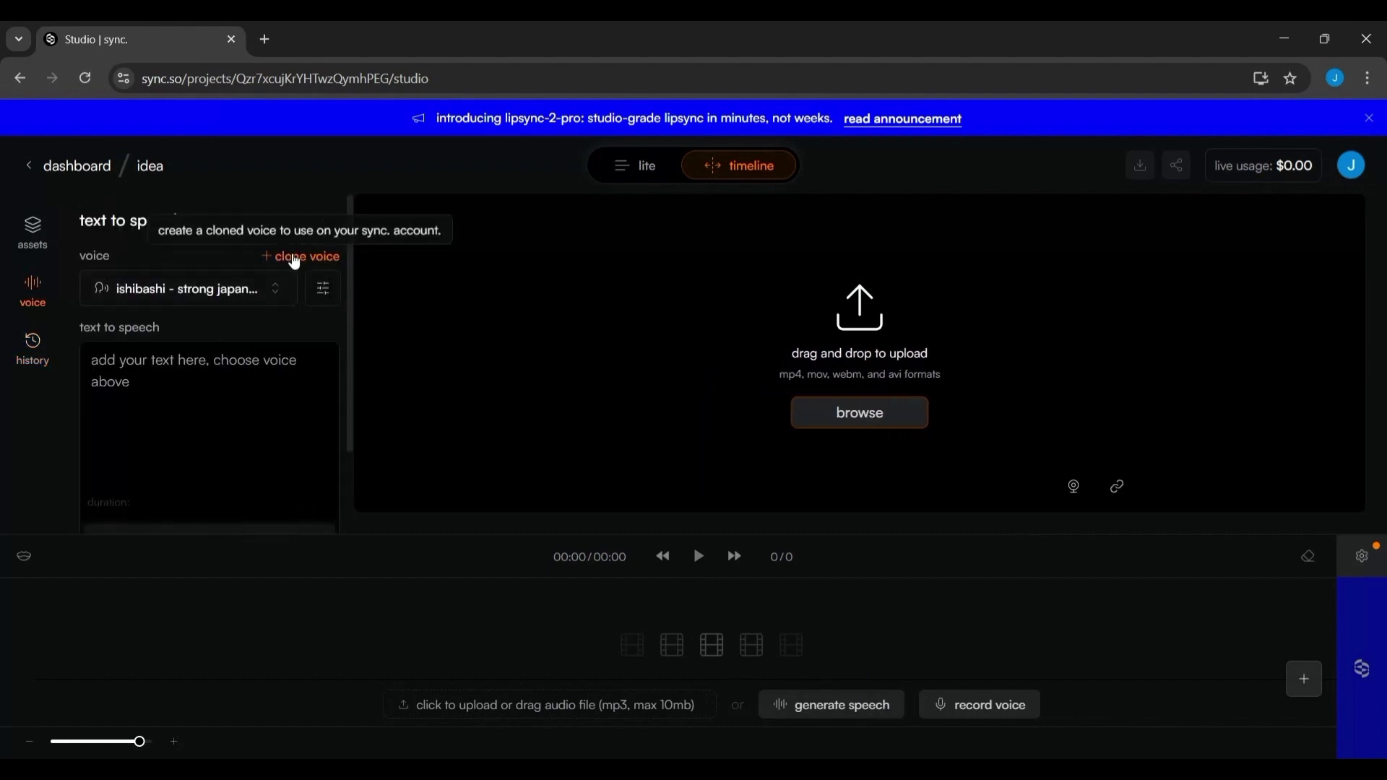
{"action": "left_click", "coordinate": [299, 257]}
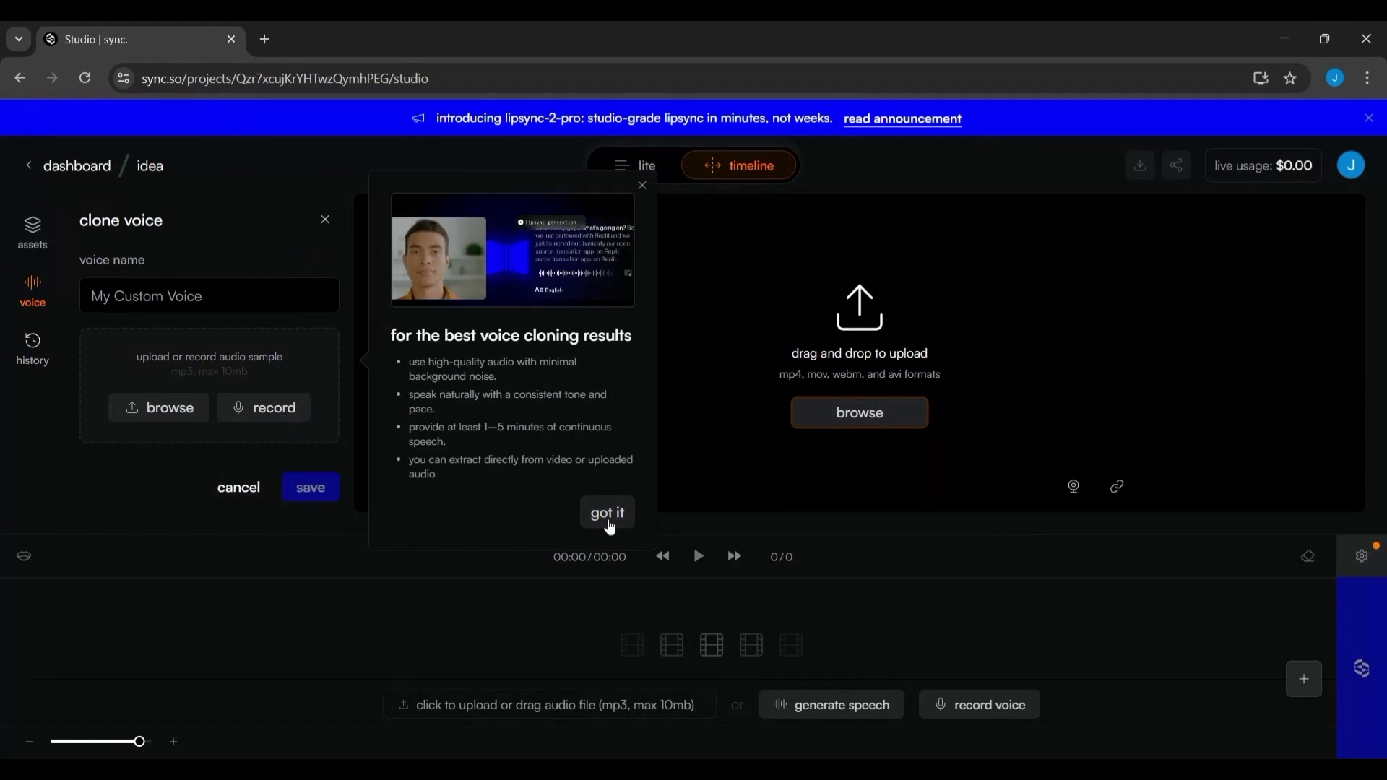
{"action": "left_click", "coordinate": [608, 515]}
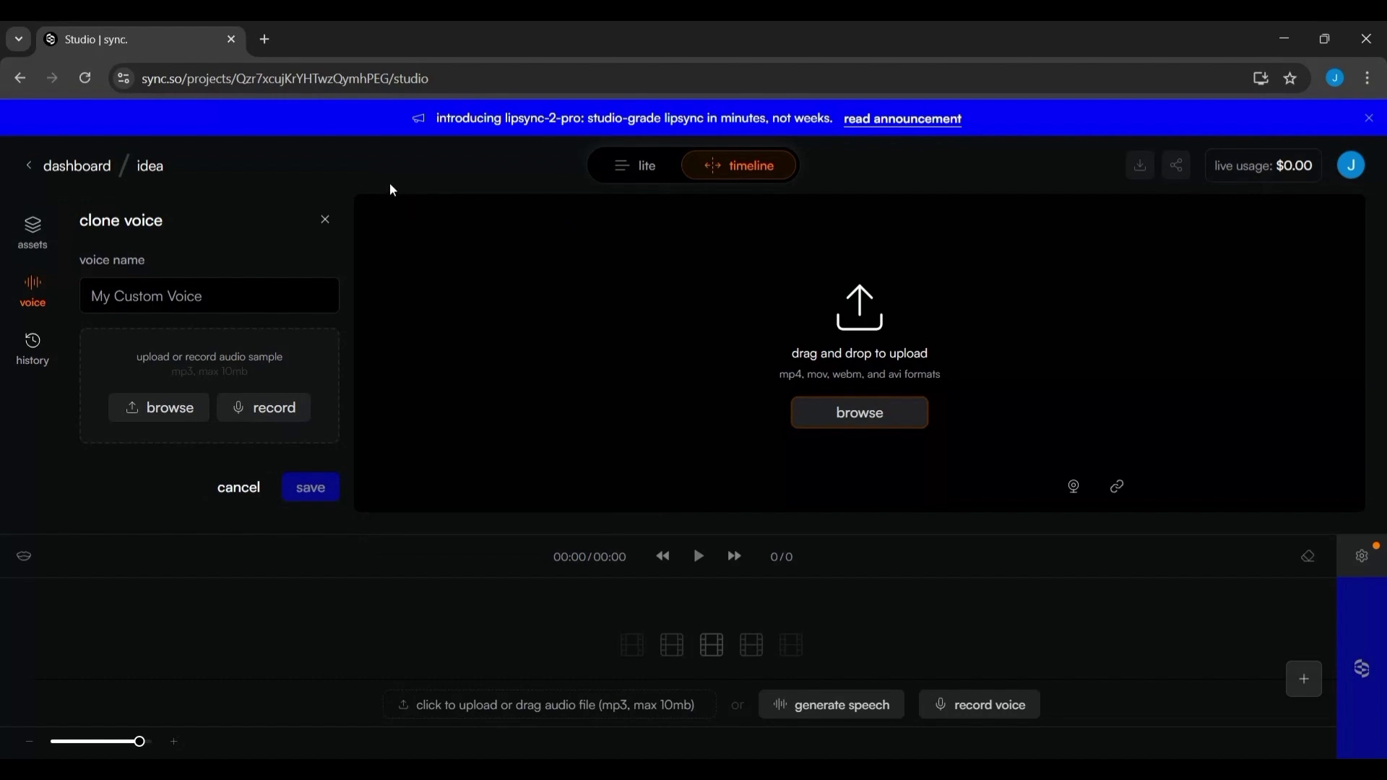
{"action": "left_click", "coordinate": [324, 224]}
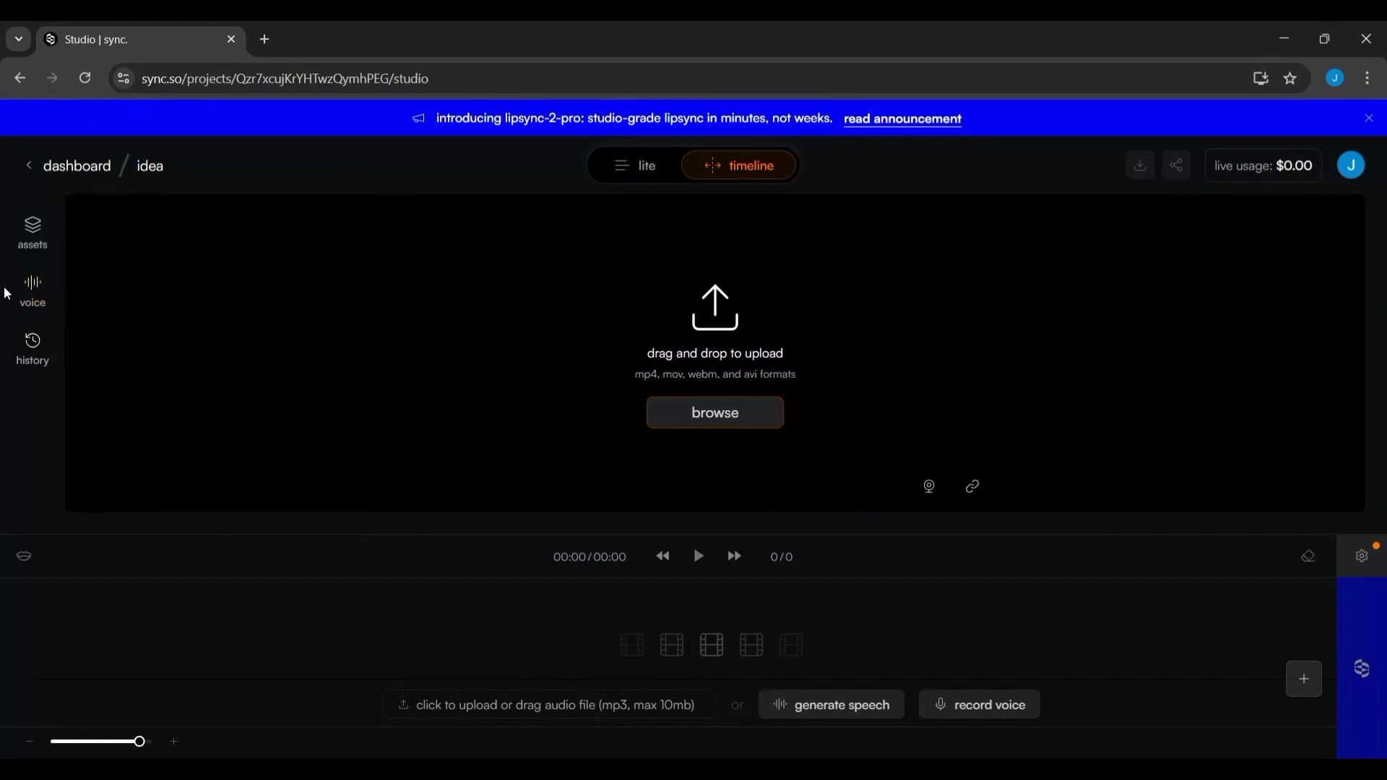
Step: Discard the voice clone form and show the project's empty assets list
{"action": "left_click", "coordinate": [29, 282]}
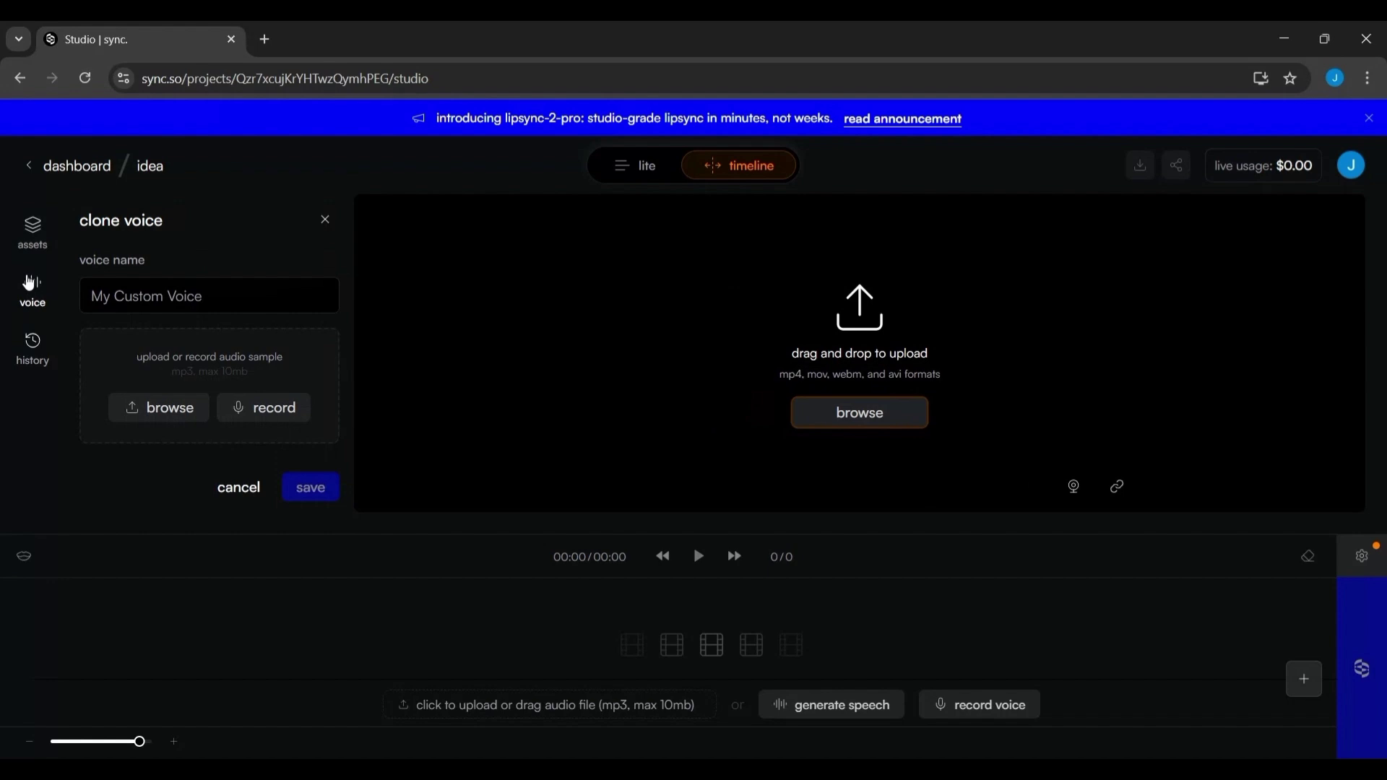
{"action": "left_click", "coordinate": [242, 497]}
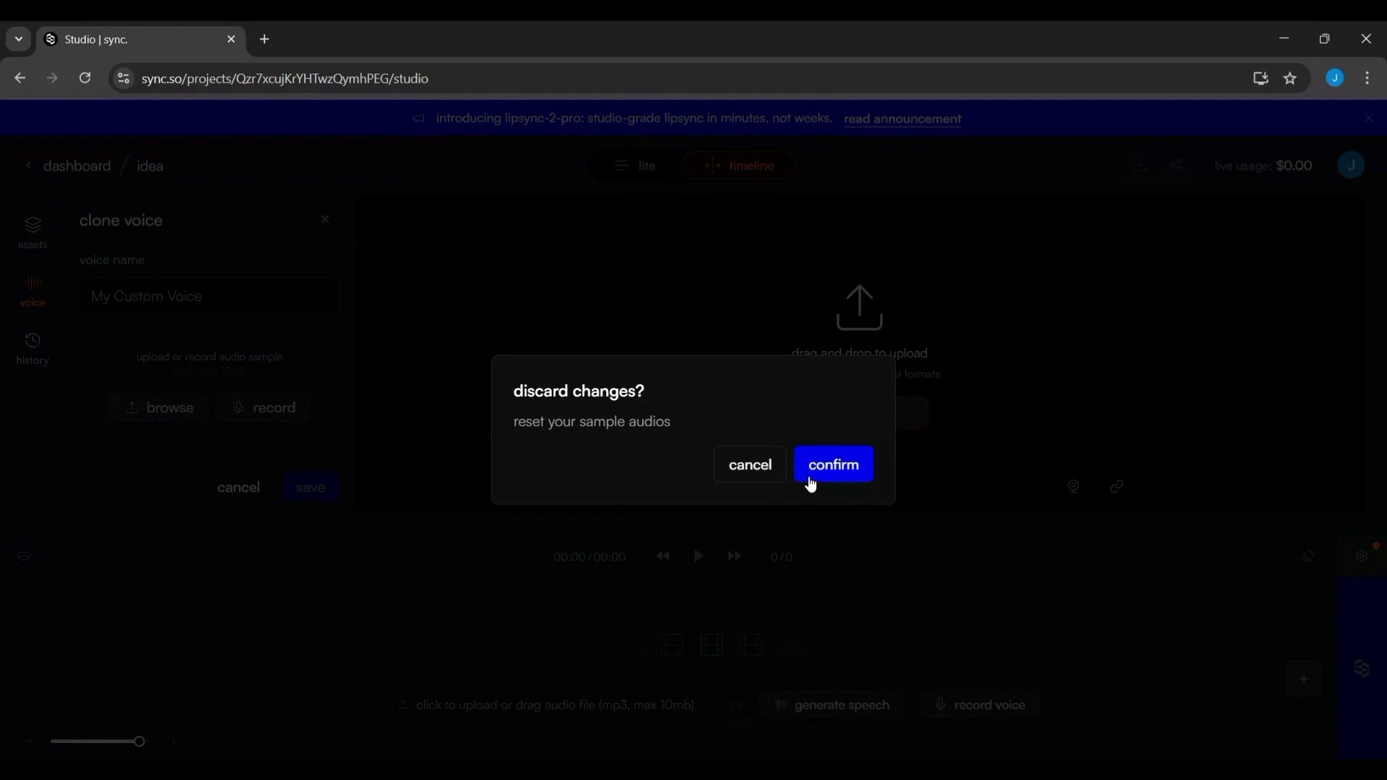
{"action": "left_click", "coordinate": [815, 470]}
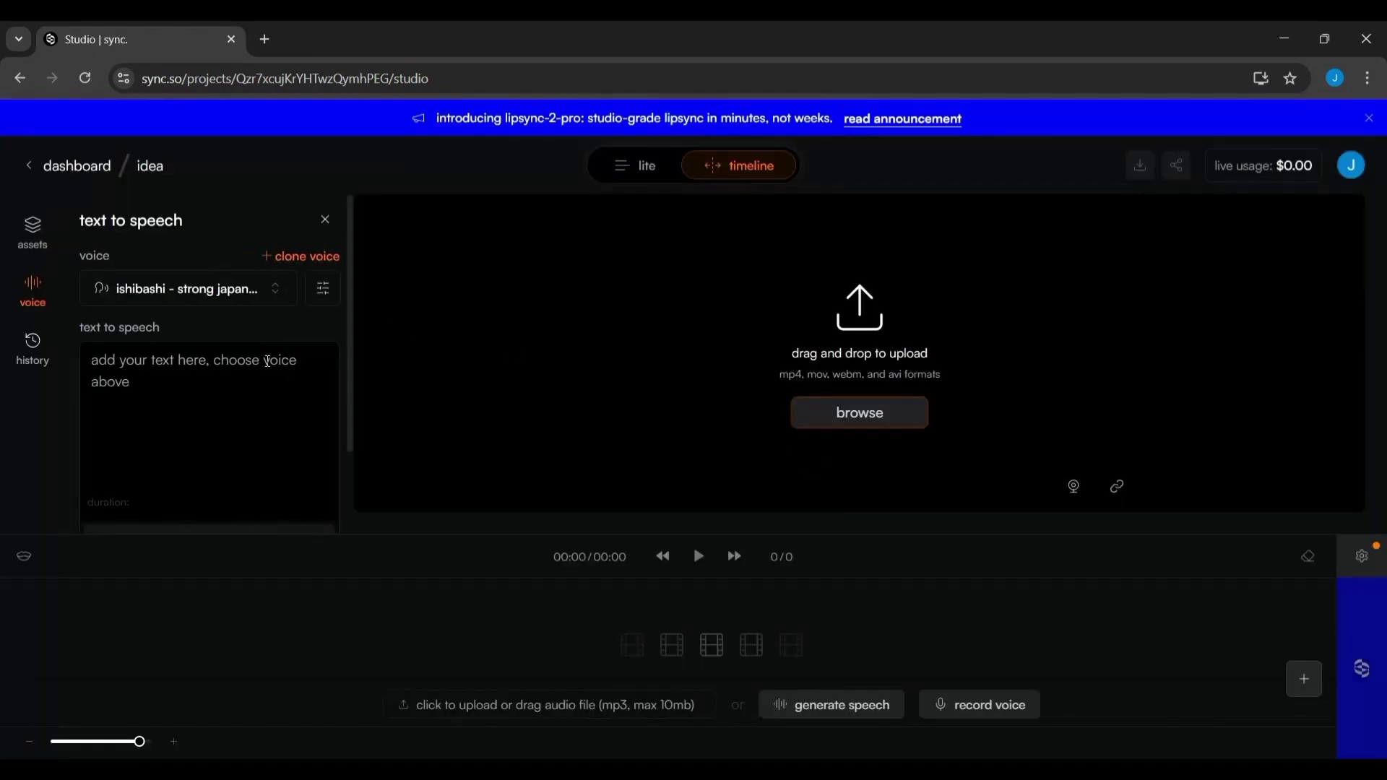
{"action": "left_click", "coordinate": [264, 363]}
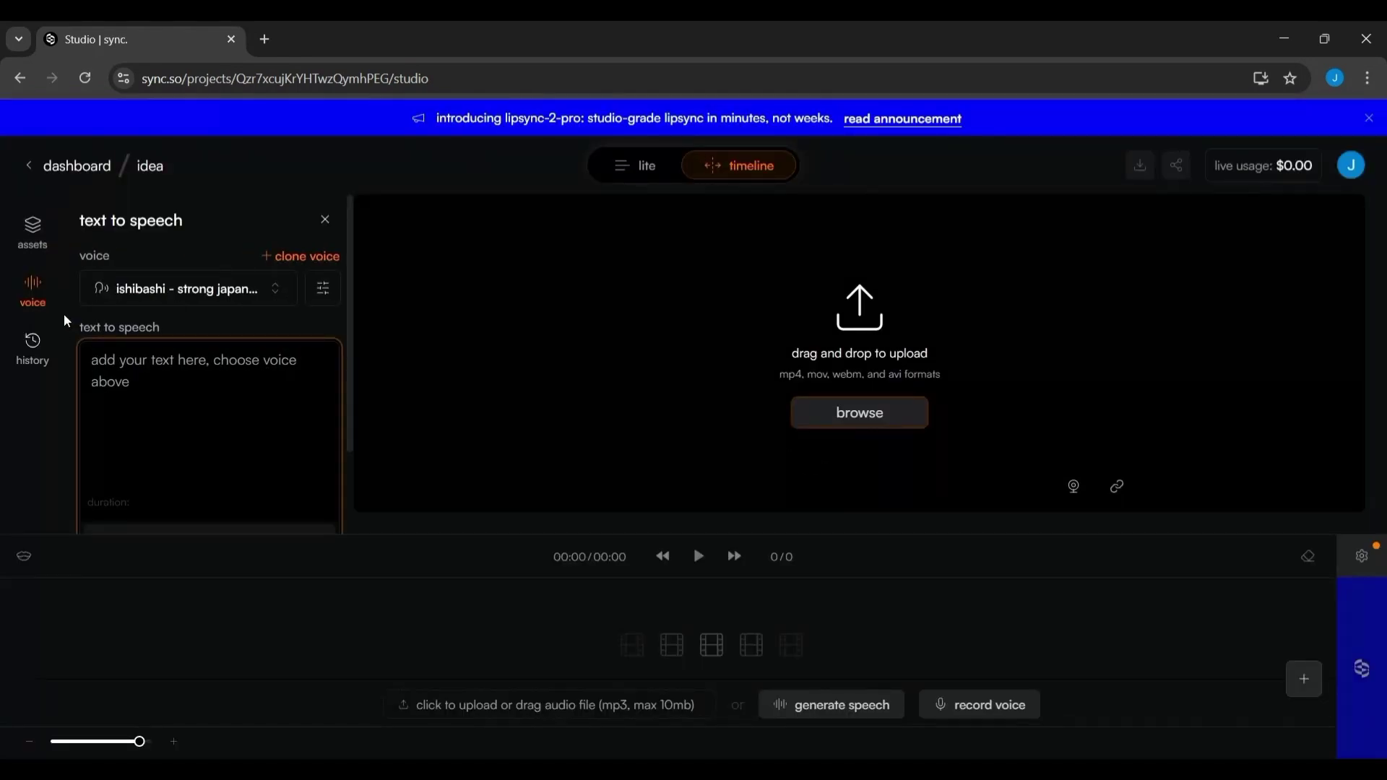
{"action": "left_click", "coordinate": [36, 230]}
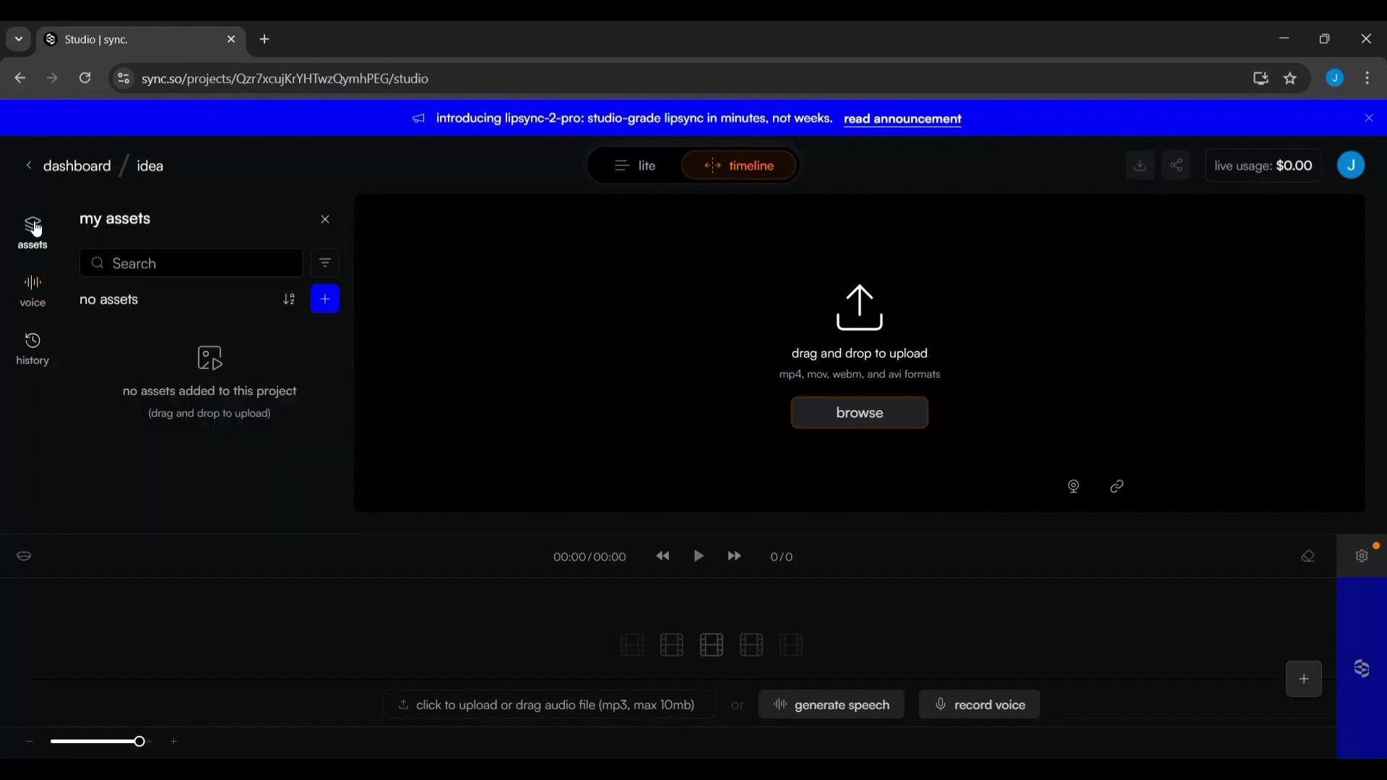
Step: Return to the projects dashboard and reopen the 'idea' project
{"action": "left_click", "coordinate": [27, 169]}
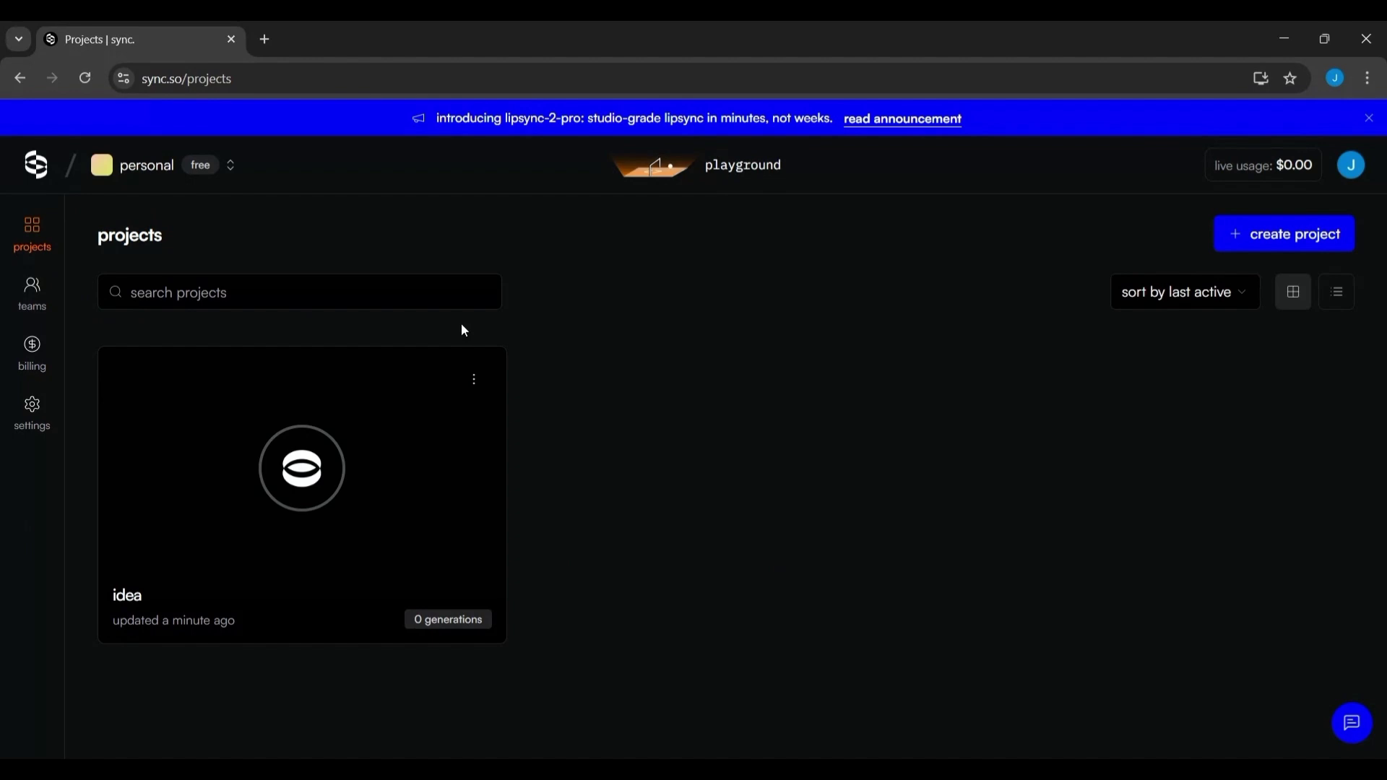
{"action": "left_click", "coordinate": [417, 495]}
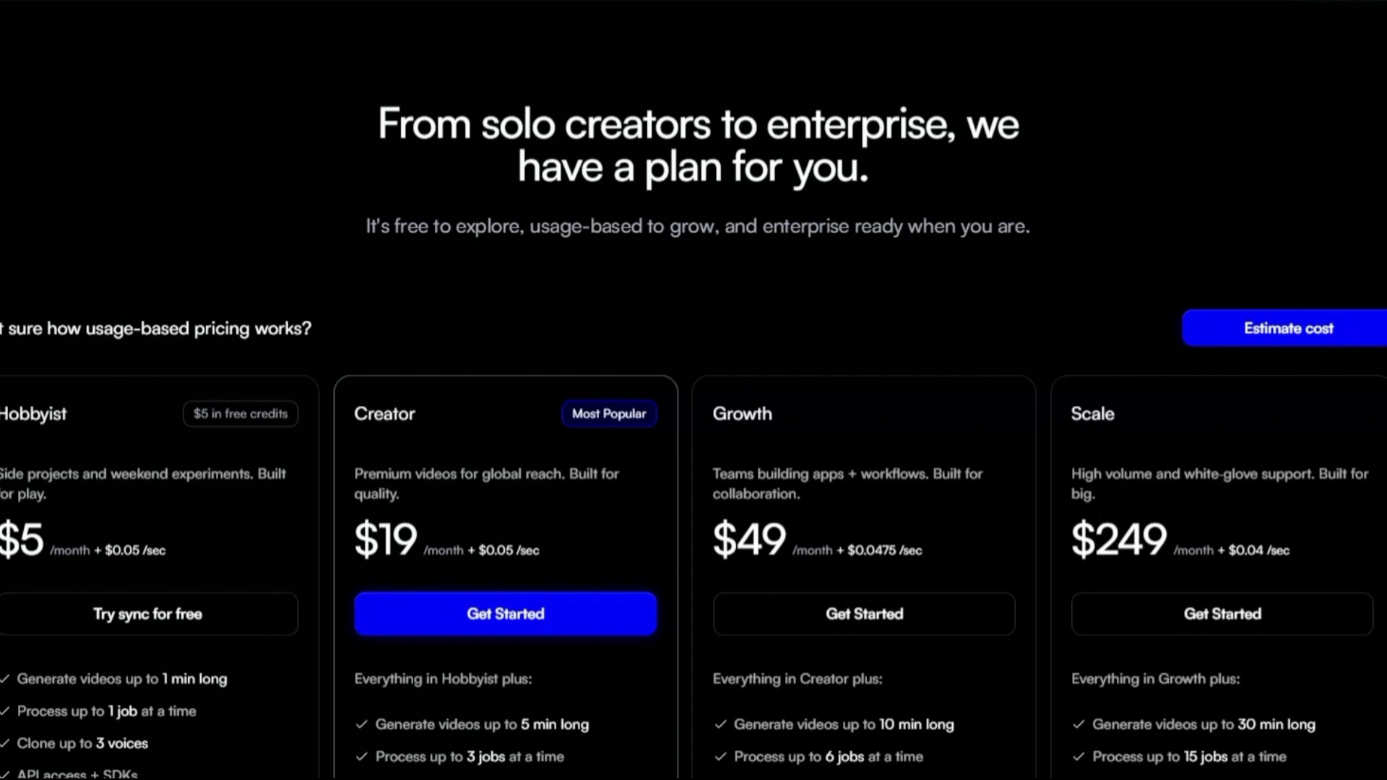
Step: Scroll through each pricing plan's feature list, from Hobbyist to Scale
{"action": "scroll", "coordinate": [694, 434], "scroll_direction": "down", "scroll_amount": 1}
{"action": "scroll", "coordinate": [694, 433], "scroll_direction": "down", "scroll_amount": 1}
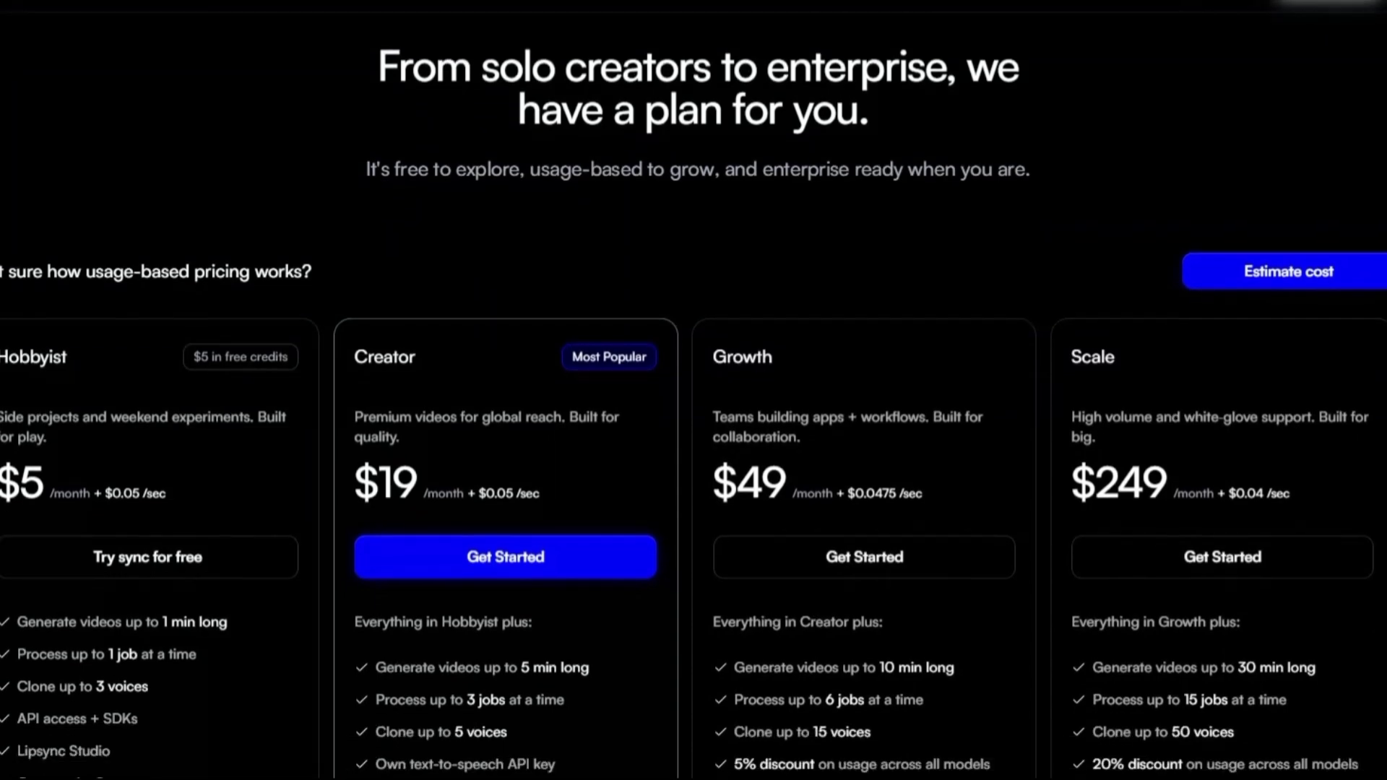
{"action": "scroll", "coordinate": [693, 433], "scroll_direction": "down", "scroll_amount": 1}
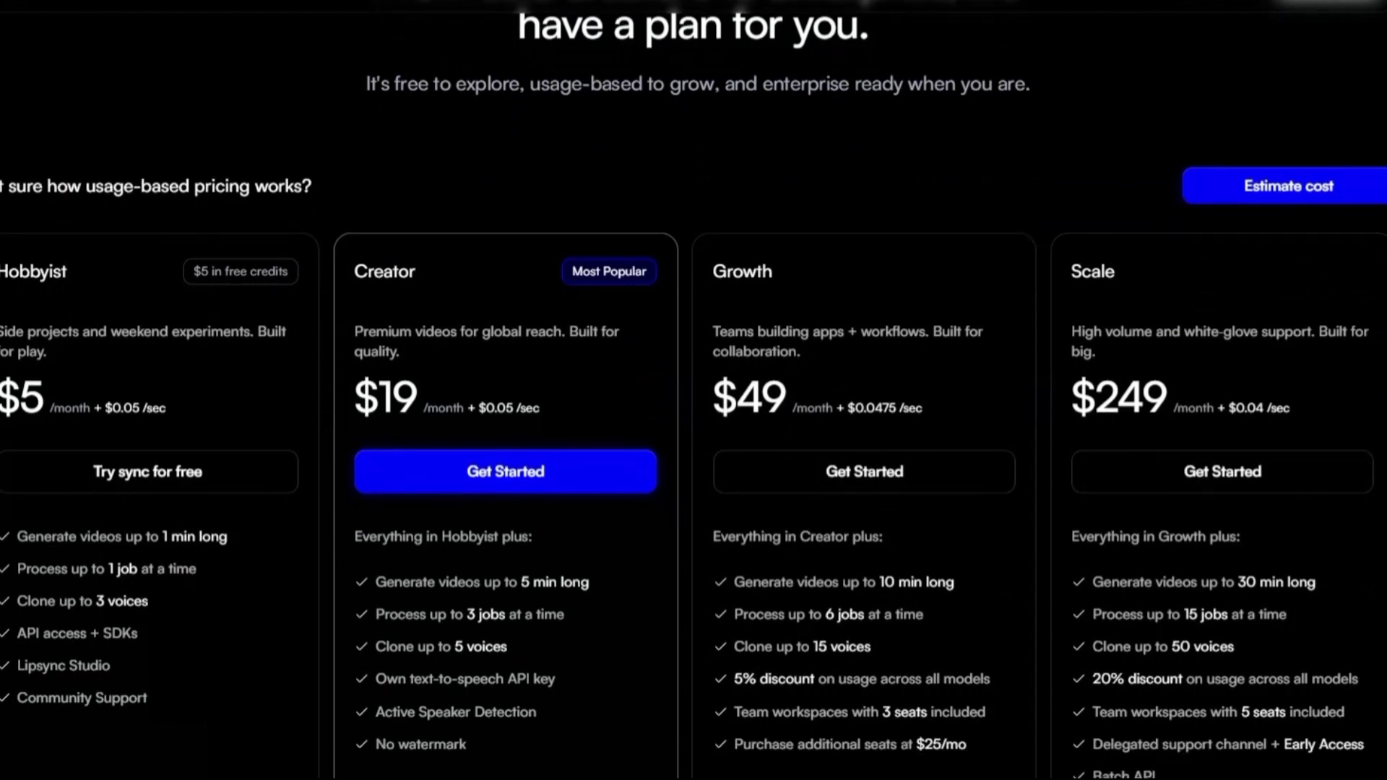
{"action": "scroll", "coordinate": [694, 433], "scroll_direction": "down", "scroll_amount": 1}
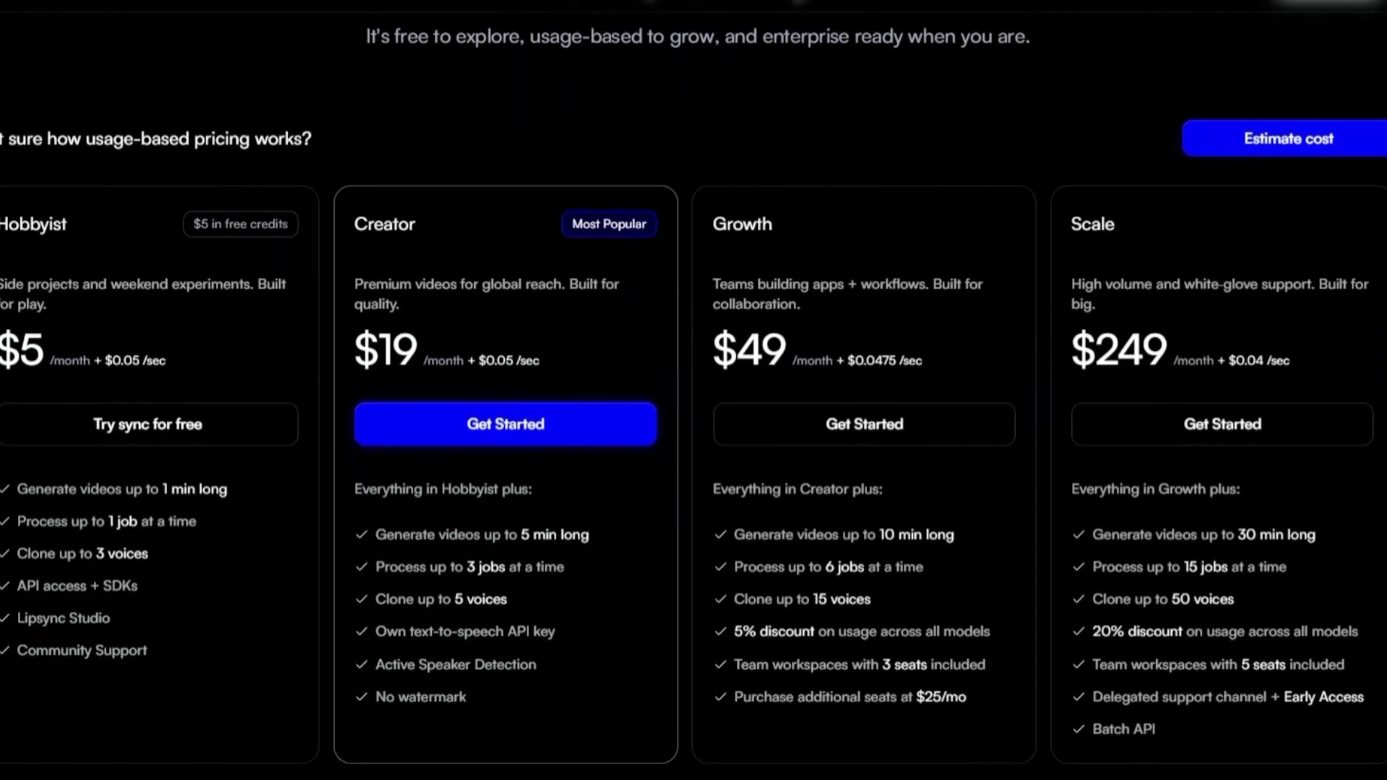